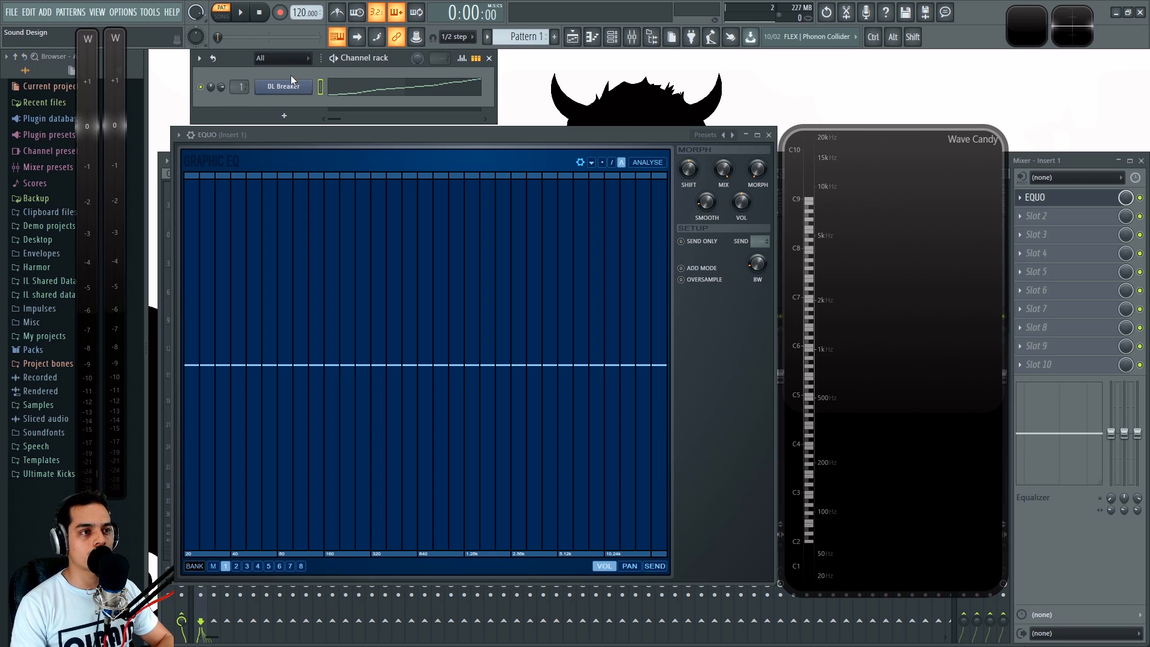
- Play the pattern and sweep the DL Breaker channel's panning, reaching 76% left, to hear how it shifts the sound
{"action": "key", "text": "space"}
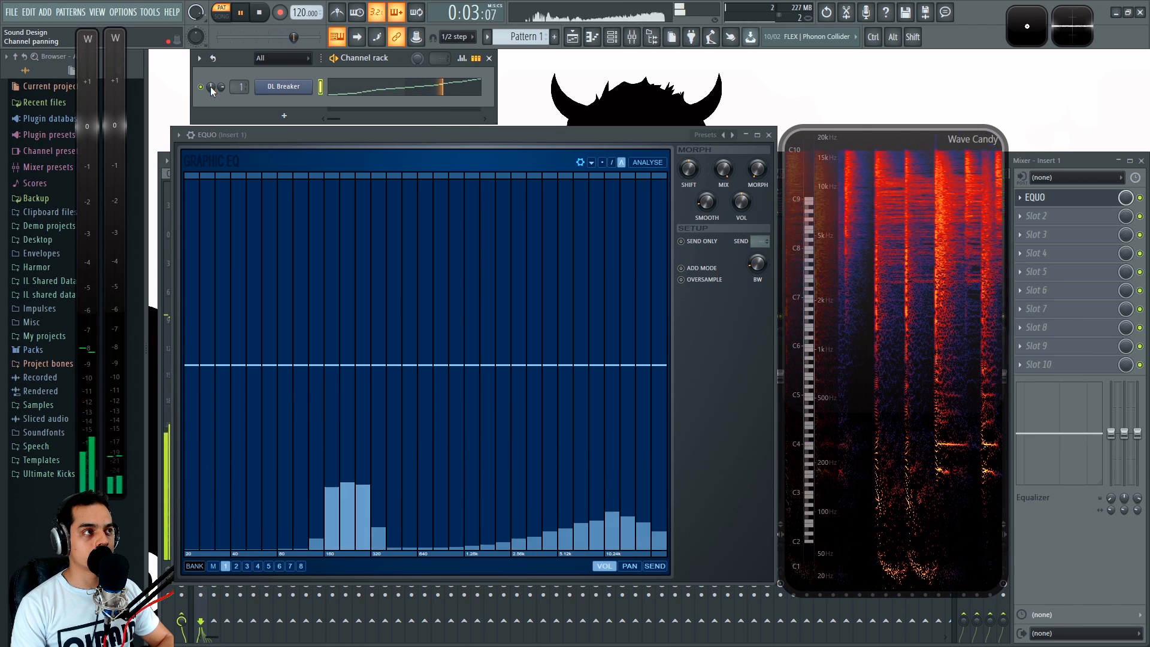
{"action": "key", "text": "space"}
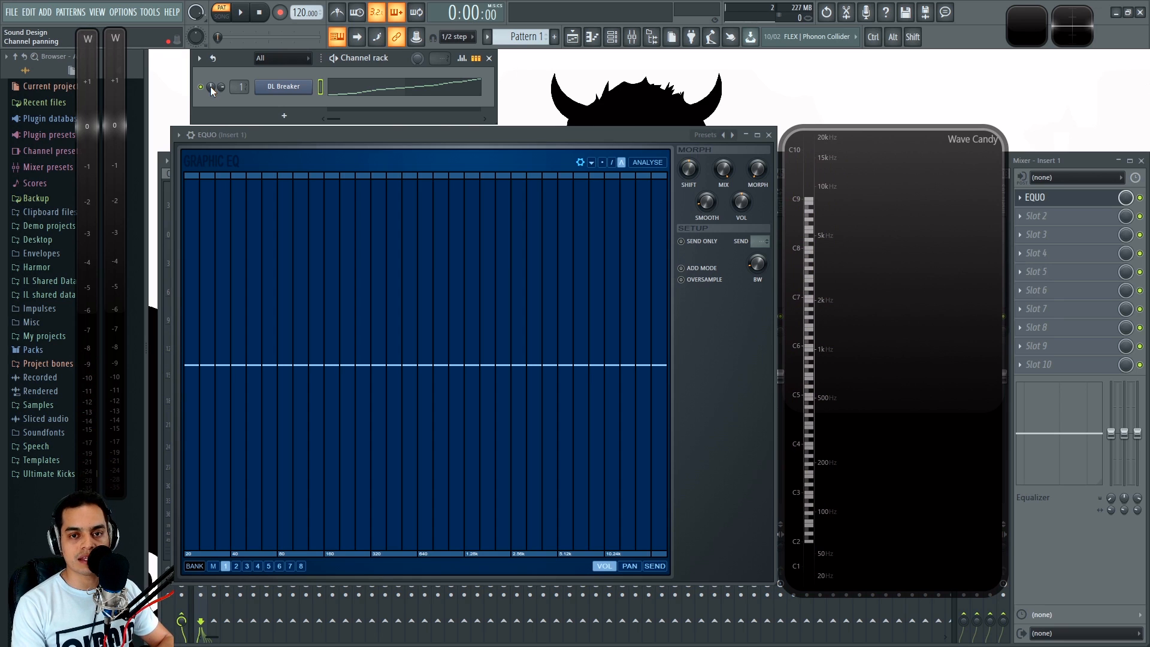
{"action": "key", "text": "q"}
{"action": "left_click_drag", "start_coordinate": [211, 87], "coordinate": [211, 90]}
{"action": "key", "text": "q"}
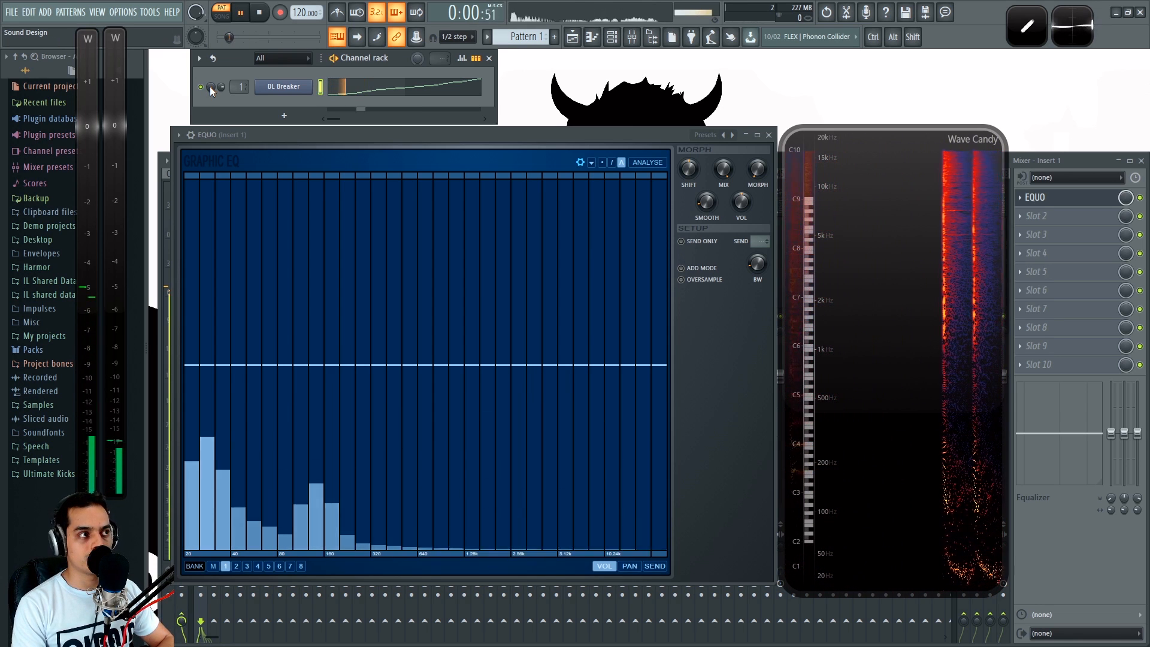
{"action": "mouse_move", "coordinate": [210, 86]}
{"action": "left_mouse_down"}
{"action": "mouse_move", "coordinate": [210, 66]}
{"action": "mouse_move", "coordinate": [210, 103]}
{"action": "left_mouse_up"}
{"action": "key", "text": "space"}
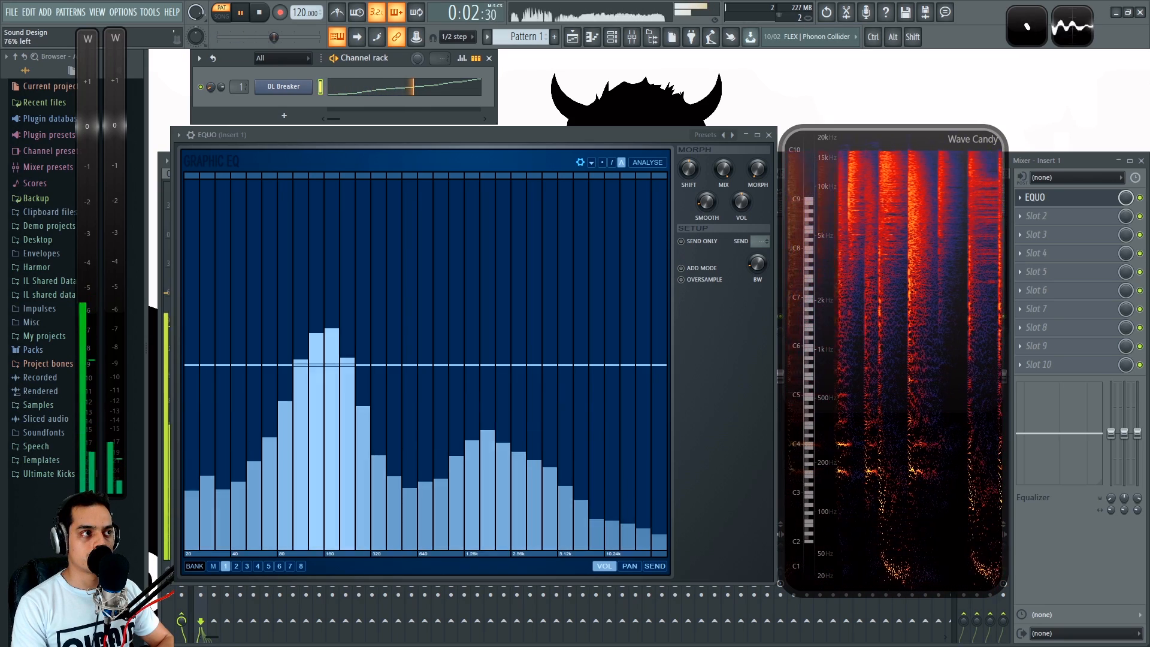
{"action": "key", "text": "space"}
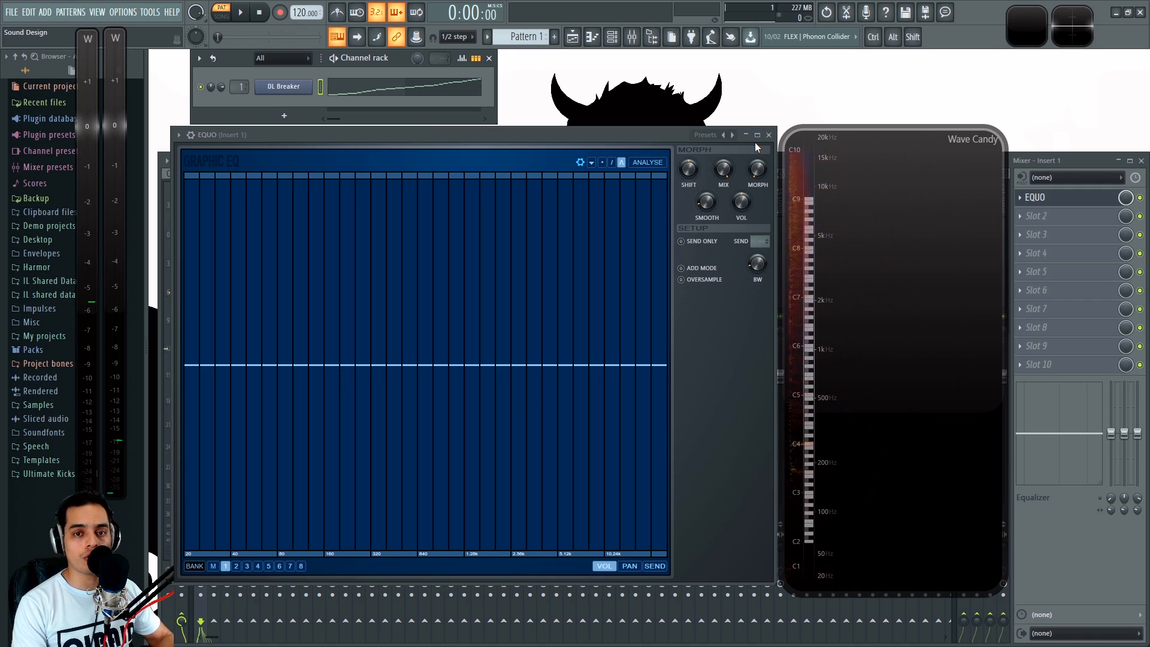
- Close and reopen the EQUO effect on mixer Insert 1, then close the mixer
{"action": "left_click_drag", "start_coordinate": [563, 139], "coordinate": [555, 146]}
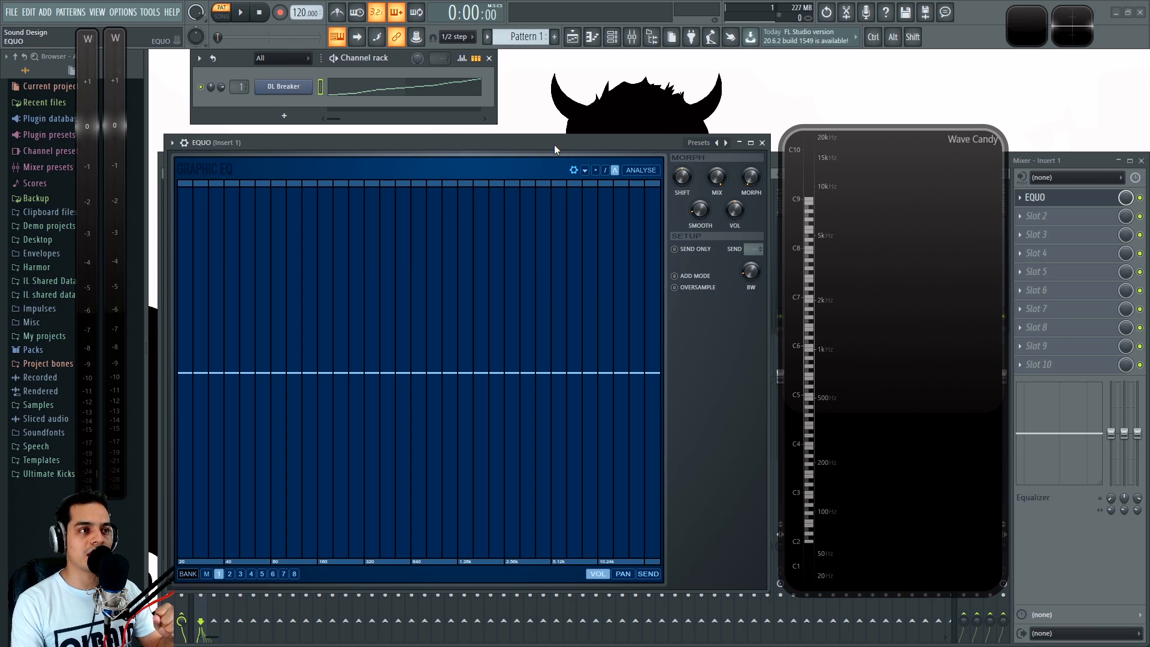
{"action": "left_click", "coordinate": [762, 143]}
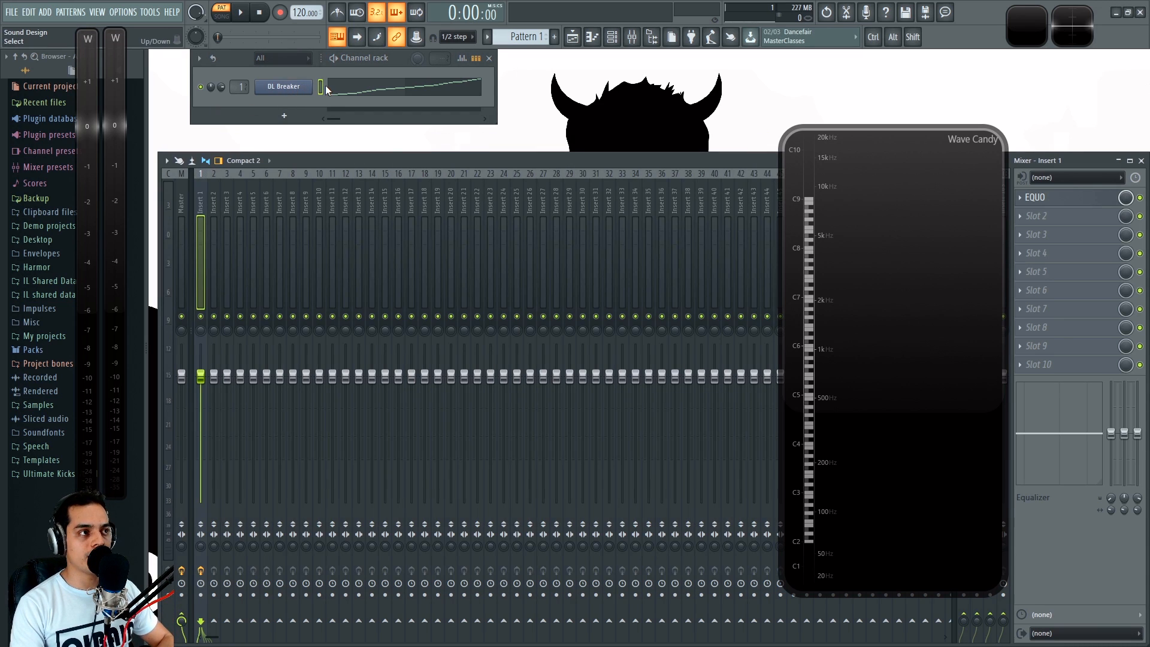
{"action": "key", "text": "z"}
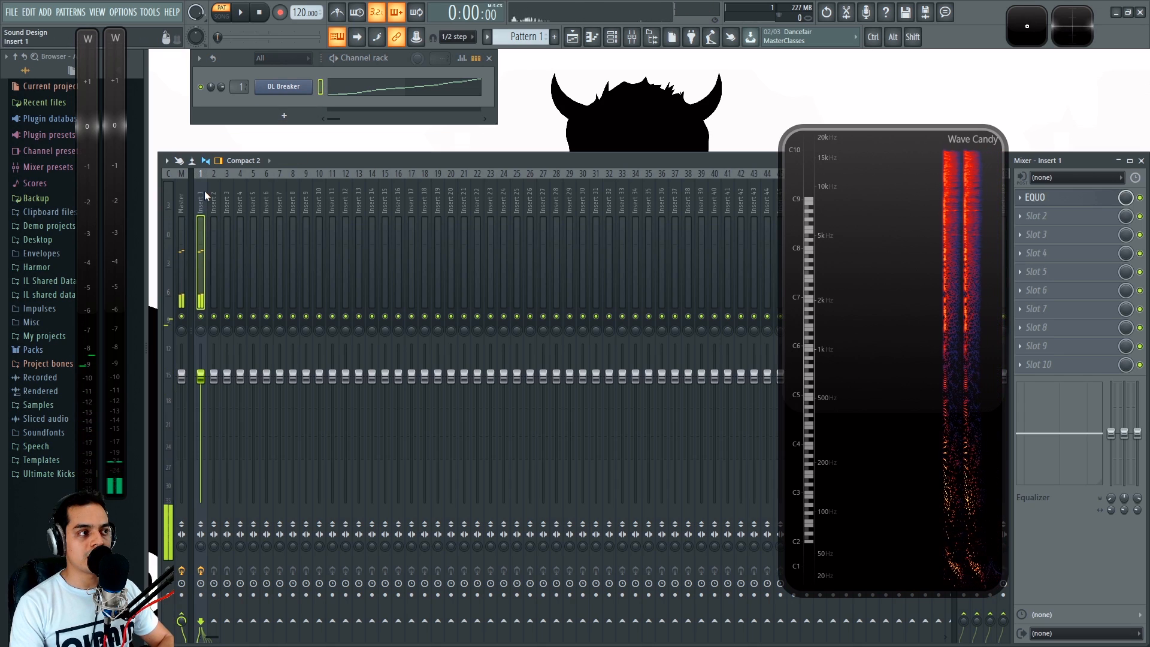
{"action": "left_click", "coordinate": [1068, 199]}
{"action": "left_click", "coordinate": [1141, 160]}
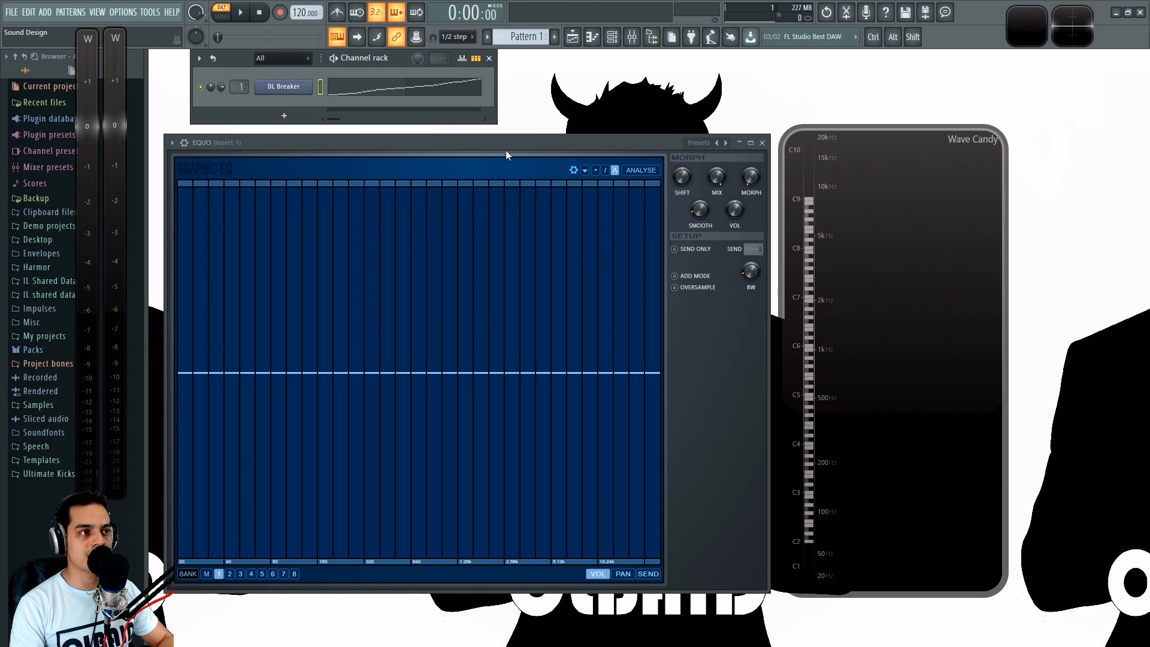
- Reposition the EQUO window beside Wave Candy and enlarge it slightly
{"action": "left_click_drag", "start_coordinate": [508, 144], "coordinate": [513, 147]}
{"action": "key", "text": "q"}
{"action": "key", "text": "q"}
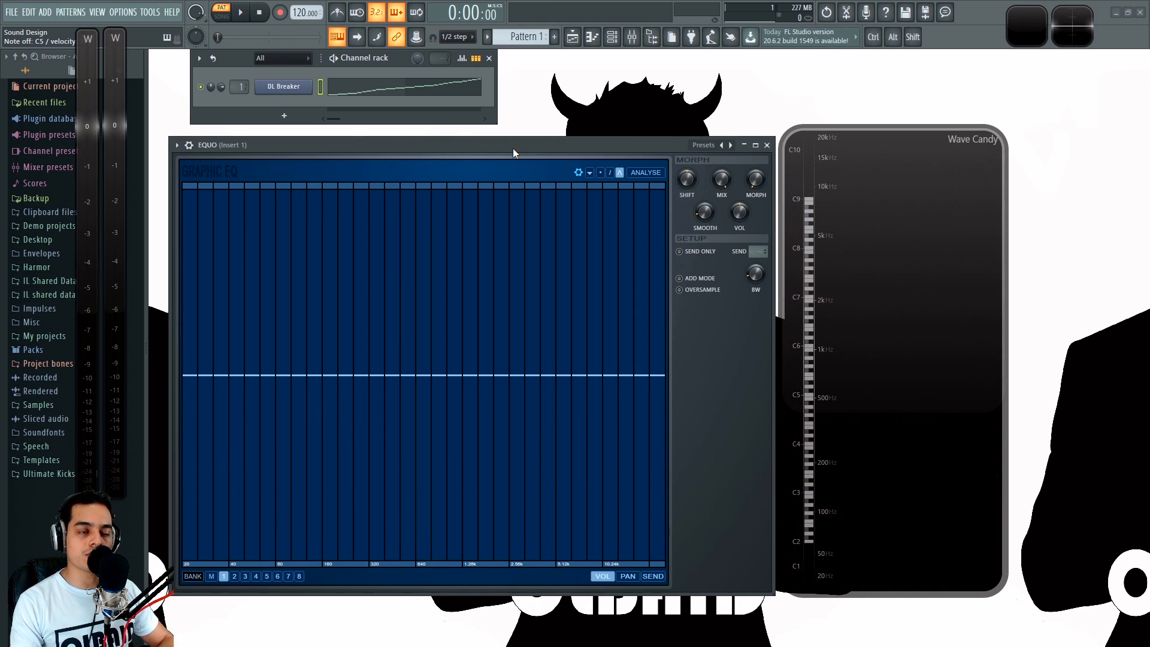
{"action": "left_click_drag", "start_coordinate": [513, 149], "coordinate": [497, 146]}
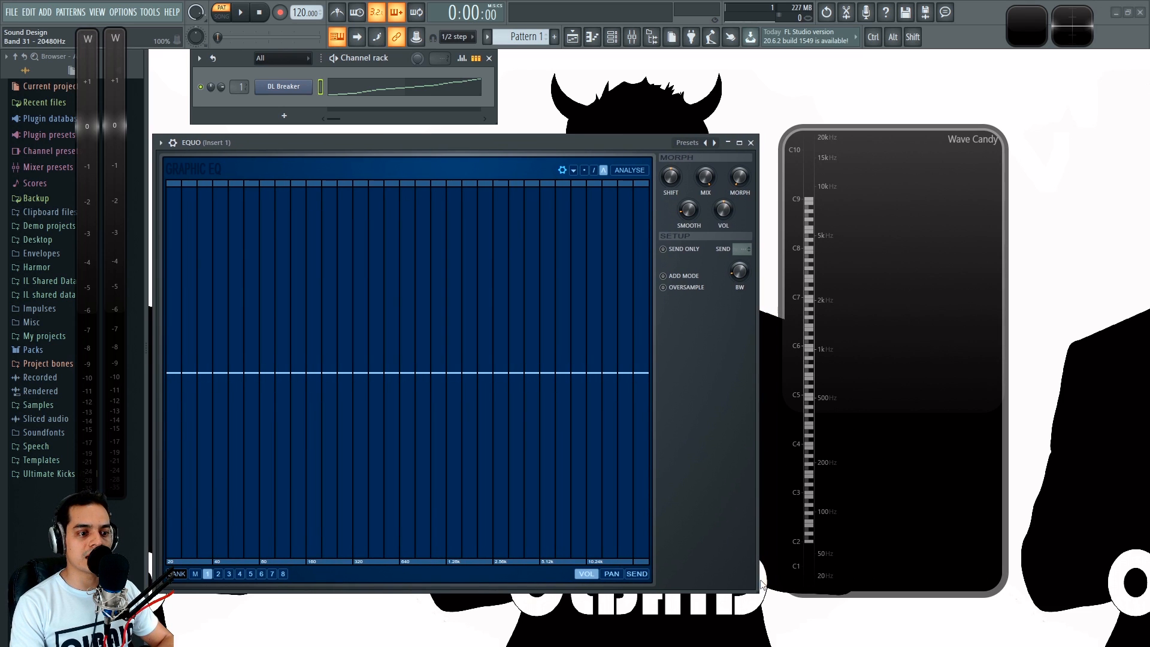
{"action": "left_click_drag", "start_coordinate": [757, 581], "coordinate": [766, 581]}
{"action": "left_click_drag", "start_coordinate": [598, 148], "coordinate": [601, 146]}
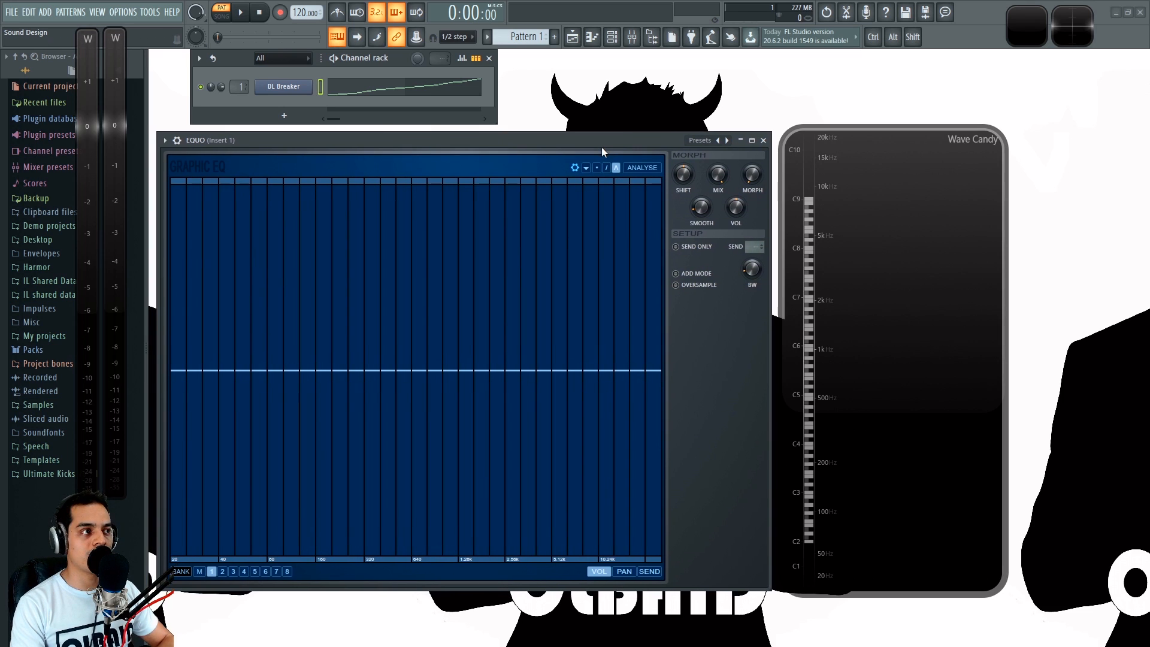
- Switch EQUO's band target to panning and preview the DL Breaker sample with flat bands
{"action": "left_click", "coordinate": [625, 572]}
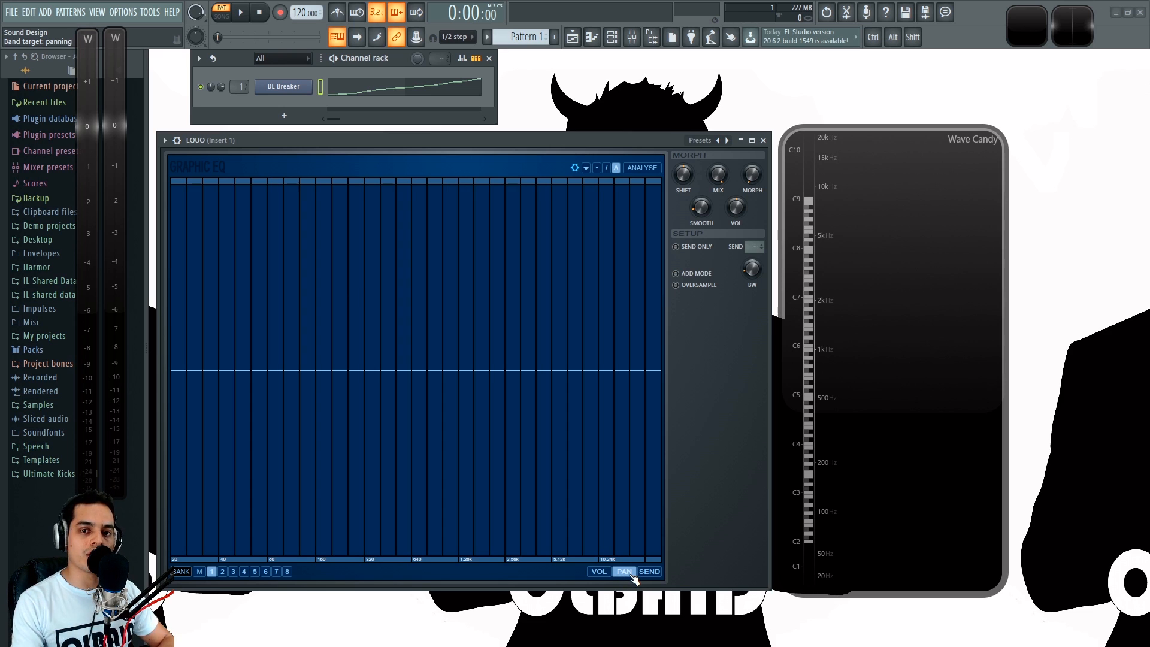
{"action": "key", "text": "space"}
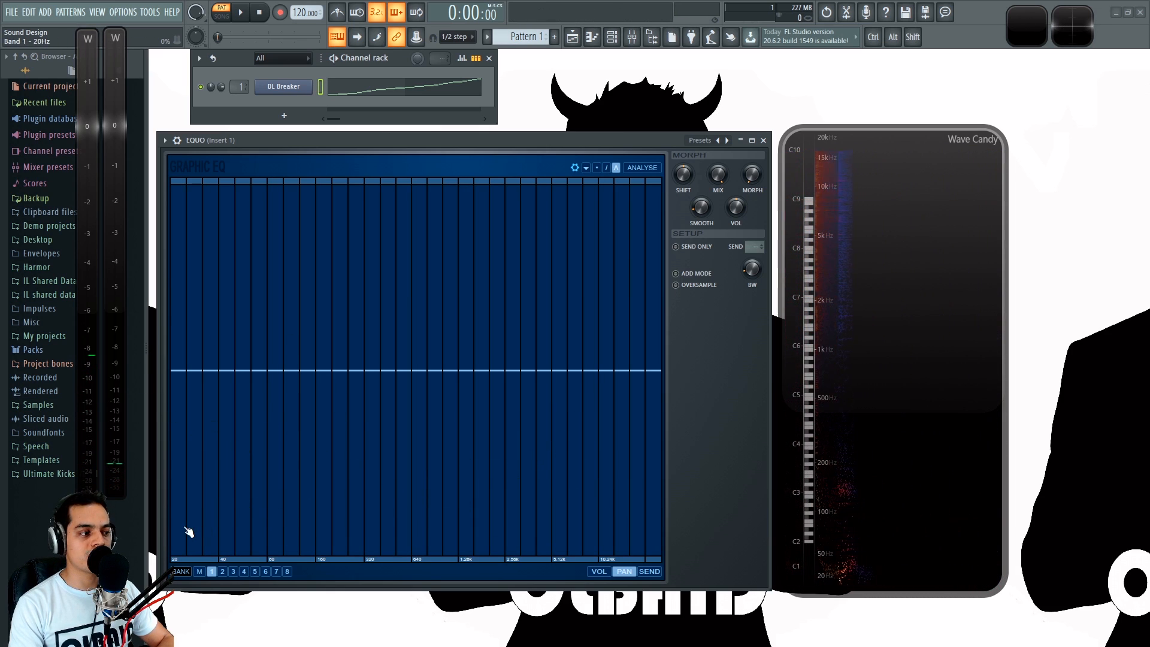
{"action": "key", "text": "z"}
{"action": "key", "text": "z"}
{"action": "key", "text": "z"}
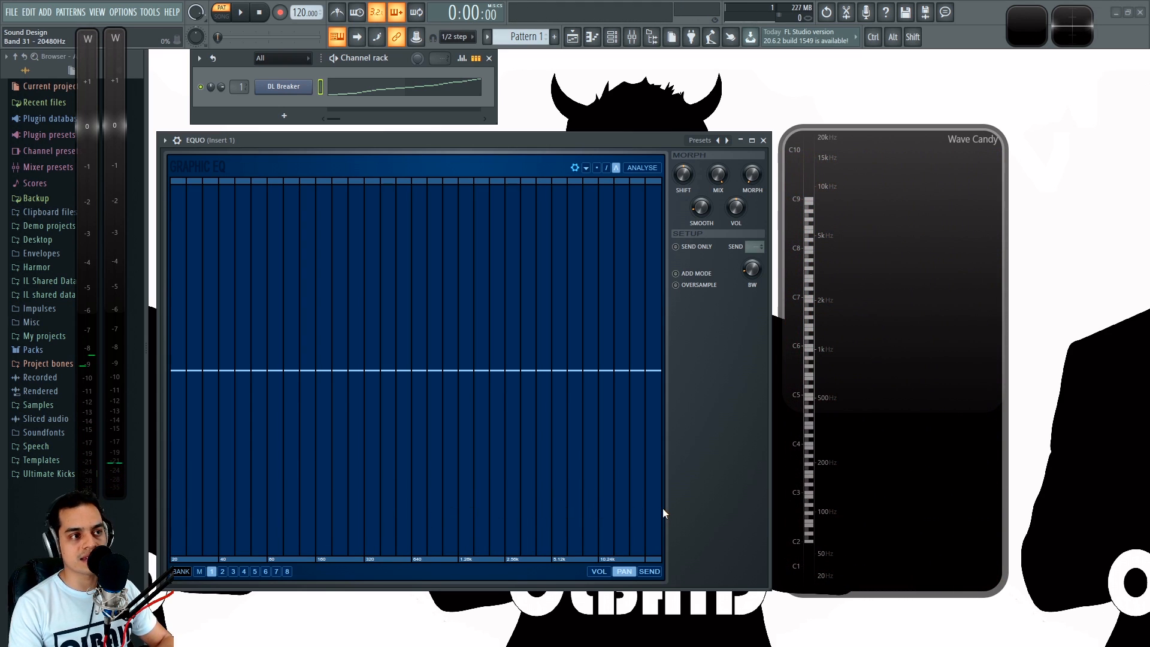
- Raise the panning of all EQUO bands to 100% and preview the sample
{"action": "mouse_move", "coordinate": [515, 208]}
{"action": "left_mouse_down"}
{"action": "mouse_move", "coordinate": [526, 185]}
{"action": "mouse_move", "coordinate": [657, 186]}
{"action": "left_mouse_up"}
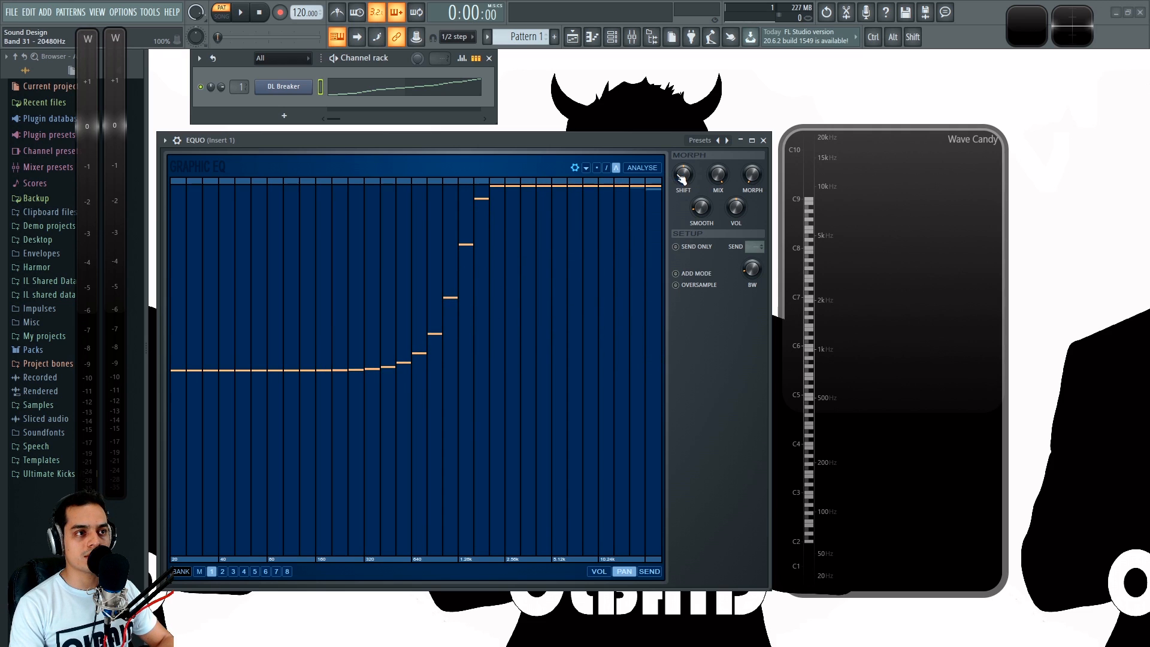
{"action": "left_click_drag", "start_coordinate": [574, 183], "coordinate": [173, 185]}
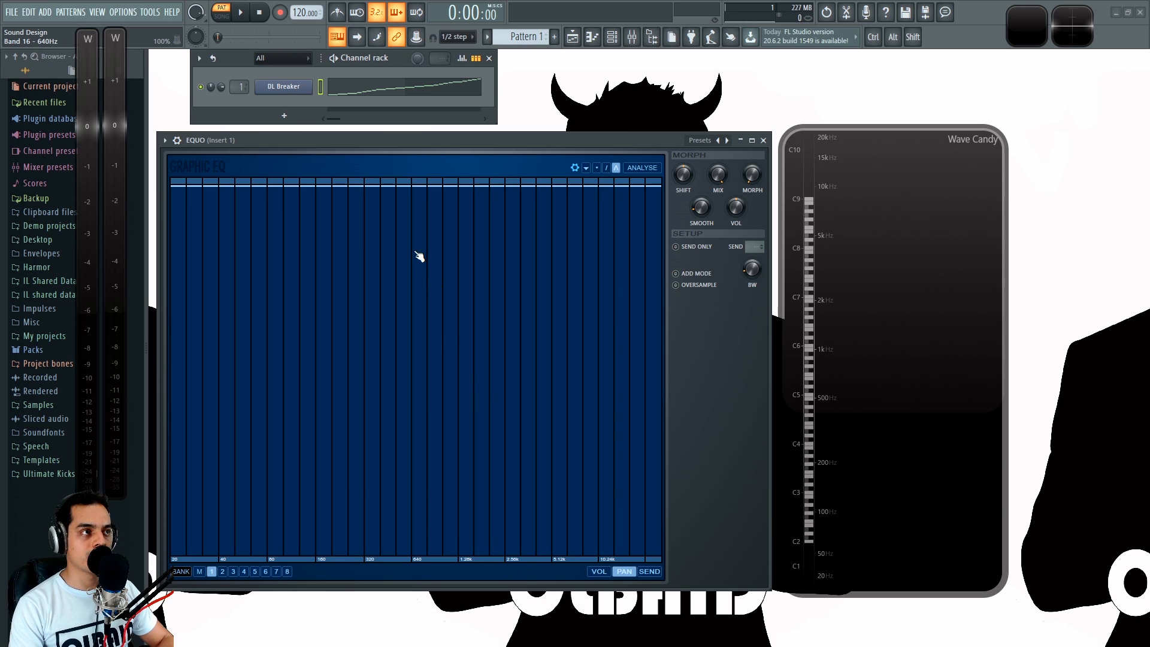
{"action": "key", "text": "z"}
{"action": "key", "text": "z"}
{"action": "key", "text": "z"}
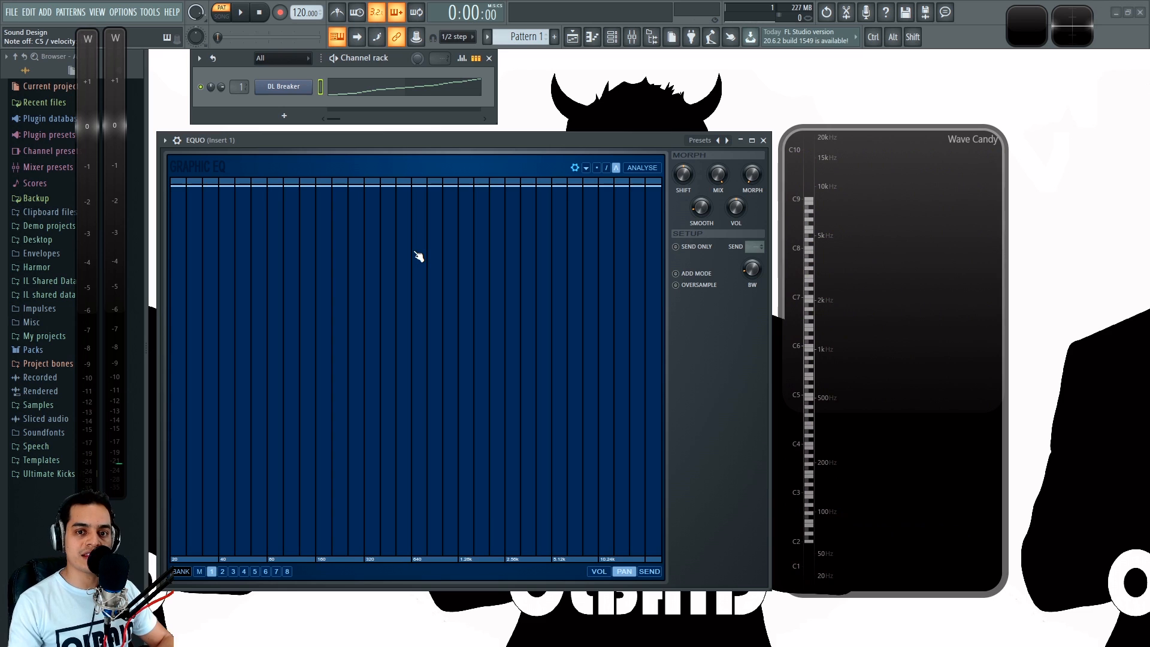
{"action": "key", "text": "z"}
{"action": "key", "text": "z"}
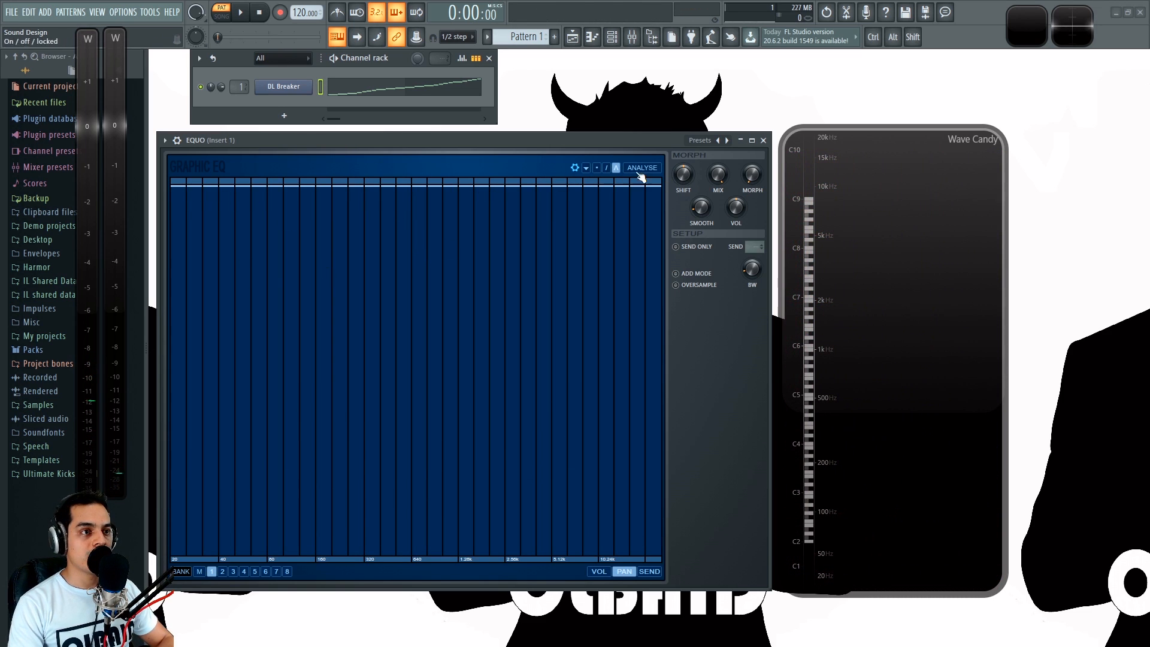
- Reset all EQUO panning bands to flat and preview the centred sample
{"action": "left_click", "coordinate": [579, 170]}
{"action": "left_click", "coordinate": [601, 185]}
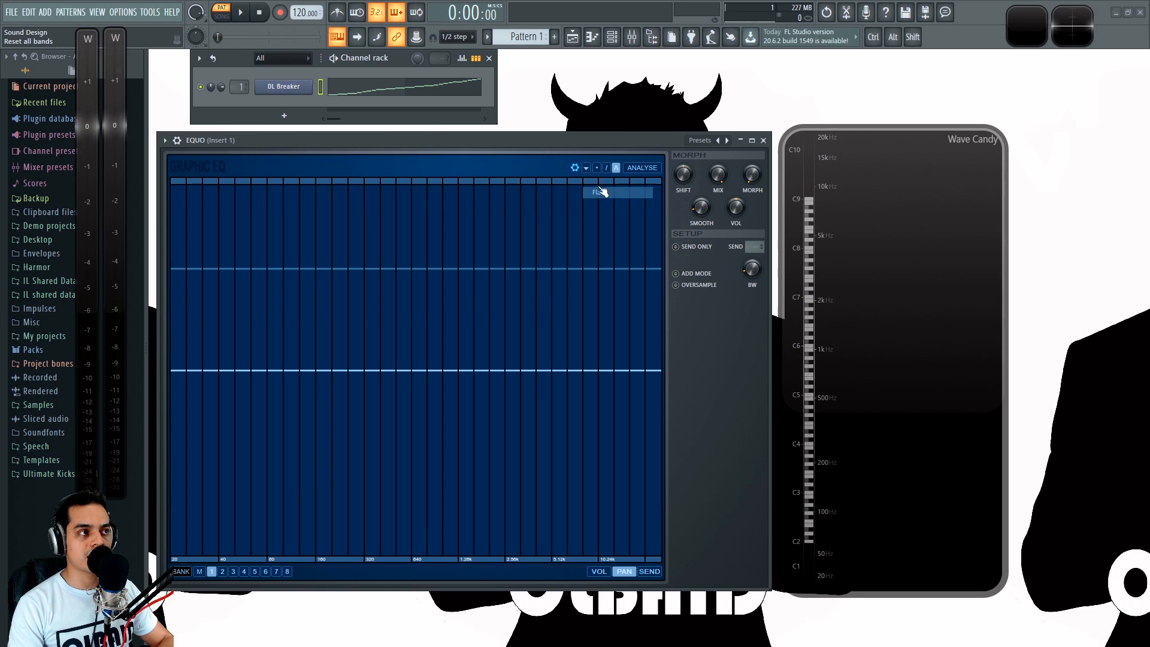
{"action": "key", "text": "z"}
{"action": "key", "text": "z"}
{"action": "key", "text": "z"}
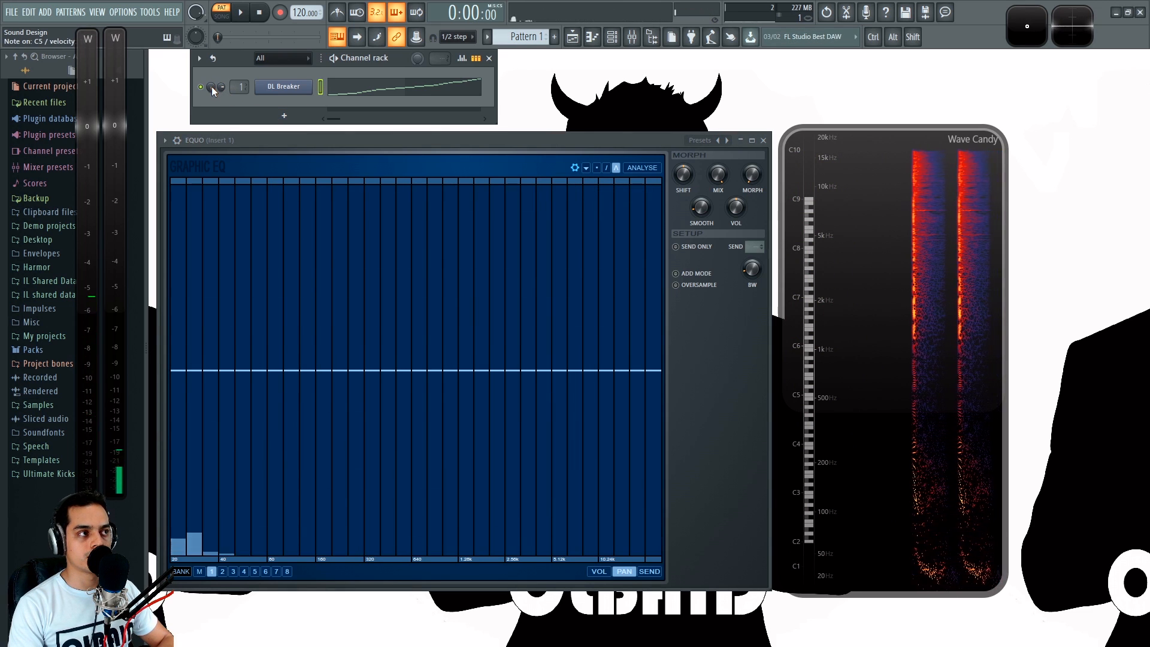
- Lower the panning of all EQUO bands to -100% and preview the sample
{"action": "key", "text": "z"}
{"action": "key", "text": "z"}
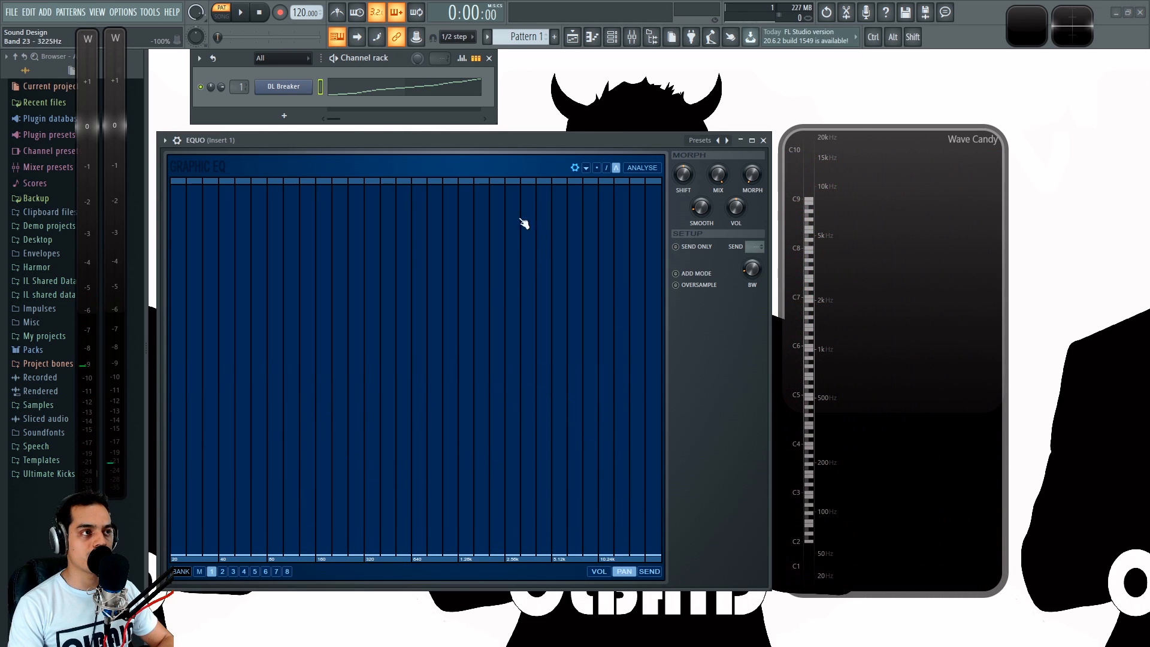
{"action": "key", "text": "z"}
{"action": "key", "text": "z"}
{"action": "key", "text": "z"}
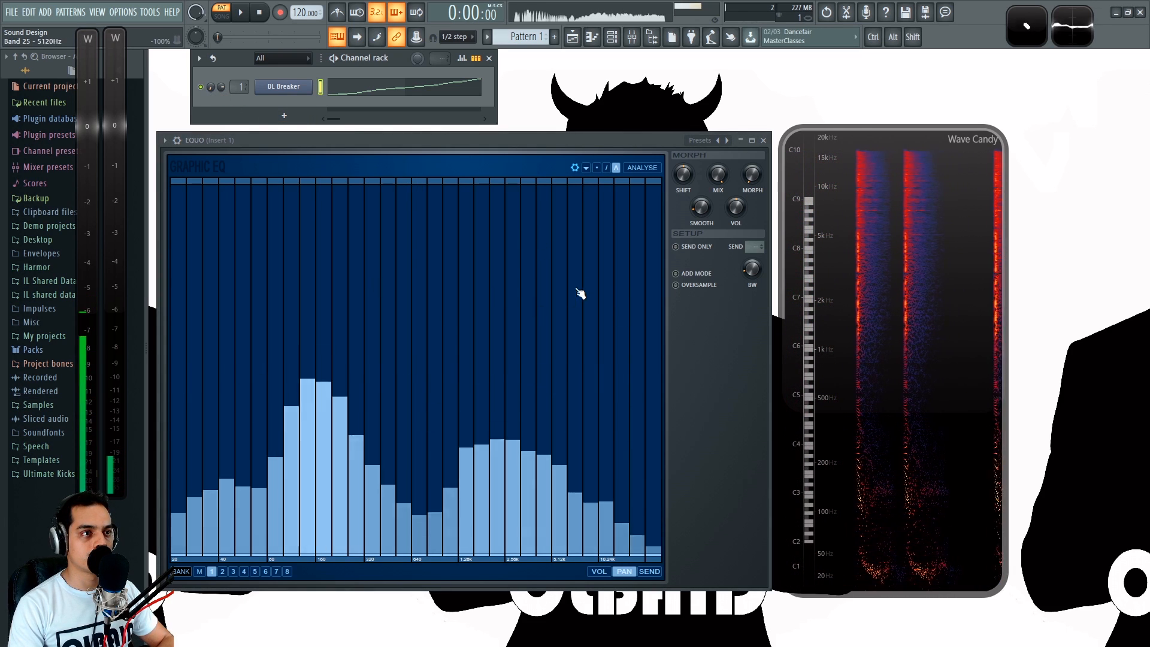
- Return all EQUO panning bands from -100% to flat and preview the sample again
{"action": "left_click", "coordinate": [577, 172]}
{"action": "left_click", "coordinate": [605, 195]}
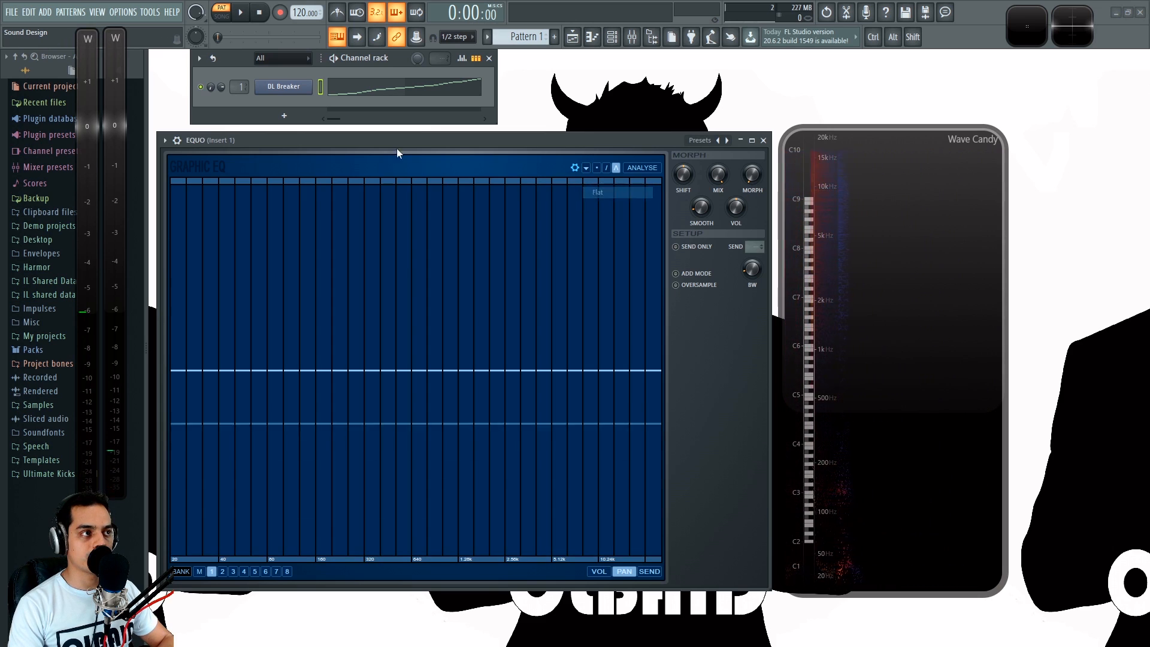
{"action": "key", "text": "z"}
{"action": "key", "text": "z"}
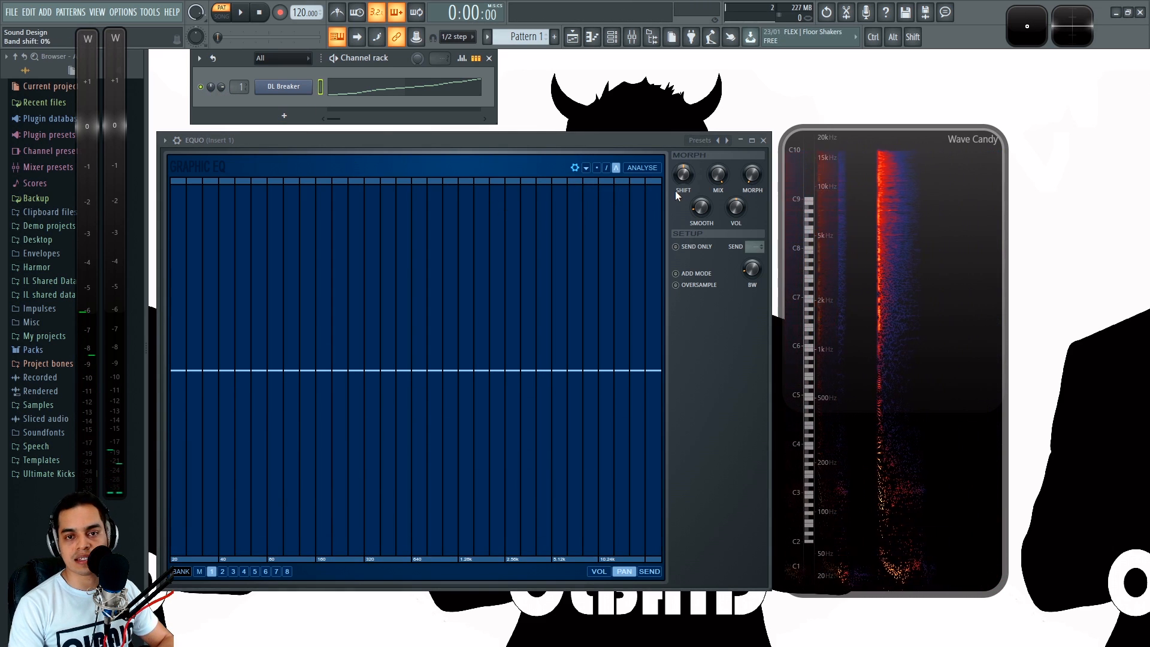
- Switch EQUO to single-band editing, set the panning of every band from 640 Hz upwards to 100%, and preview the sample
{"action": "left_click", "coordinate": [607, 168]}
{"action": "left_click", "coordinate": [598, 169]}
{"action": "left_click_drag", "start_coordinate": [426, 198], "coordinate": [512, 187]}
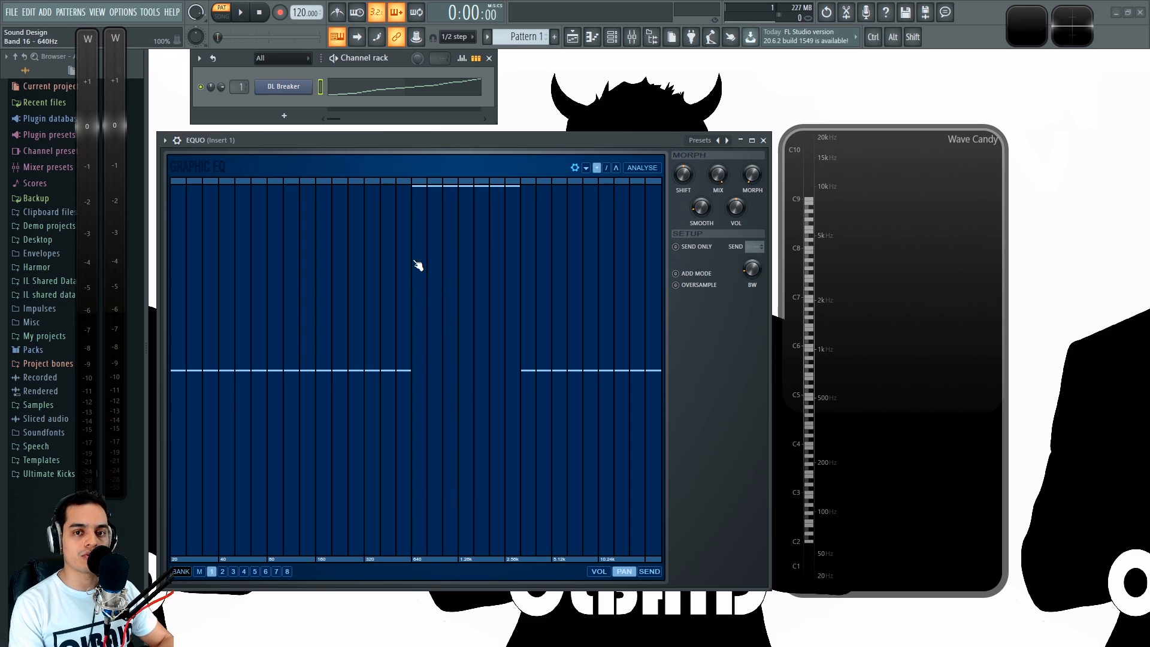
{"action": "mouse_move", "coordinate": [436, 185]}
{"action": "left_mouse_down"}
{"action": "mouse_move", "coordinate": [636, 157]}
{"action": "mouse_move", "coordinate": [659, 170]}
{"action": "left_mouse_up"}
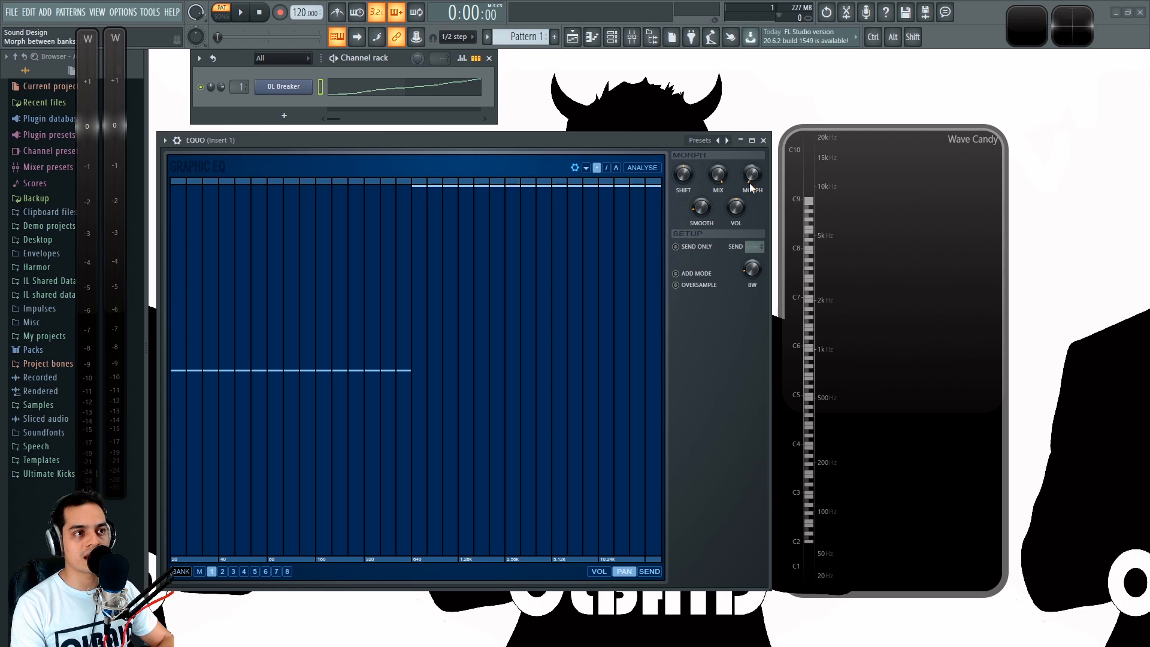
{"action": "key", "text": "z"}
{"action": "key", "text": "z"}
{"action": "key", "text": "z"}
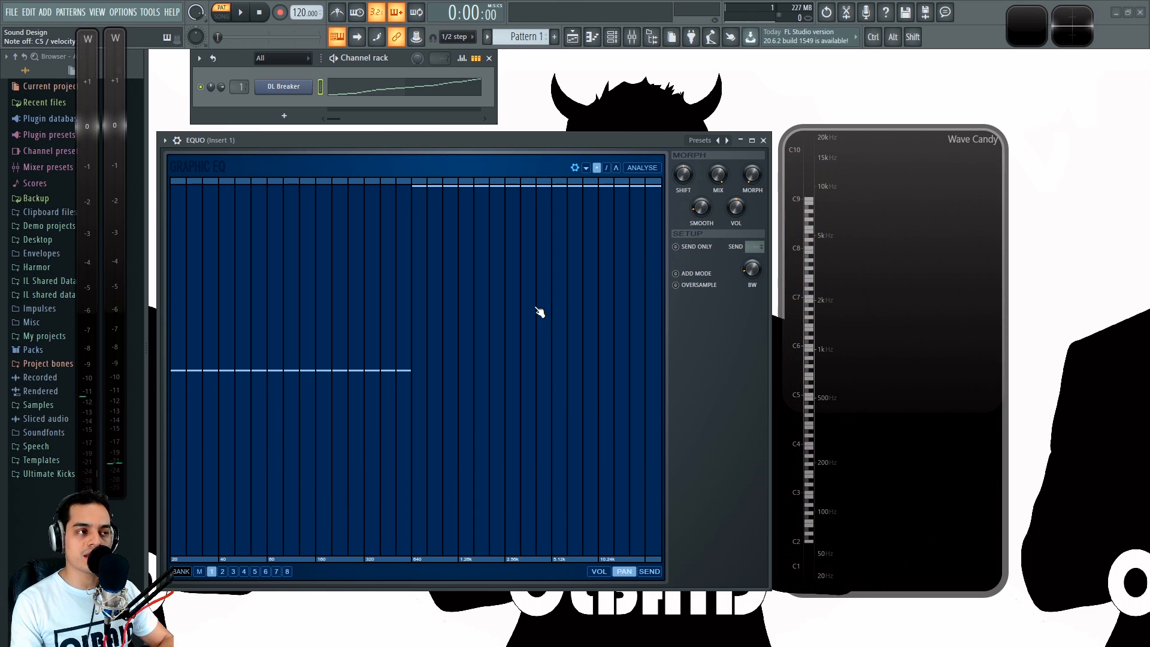
- Set the panning of all EQUO bands below 640 Hz to -100% and preview the sample repeatedly
{"action": "mouse_move", "coordinate": [397, 484]}
{"action": "left_mouse_down"}
{"action": "mouse_move", "coordinate": [403, 544]}
{"action": "mouse_move", "coordinate": [359, 578]}
{"action": "mouse_move", "coordinate": [144, 586]}
{"action": "left_mouse_up"}
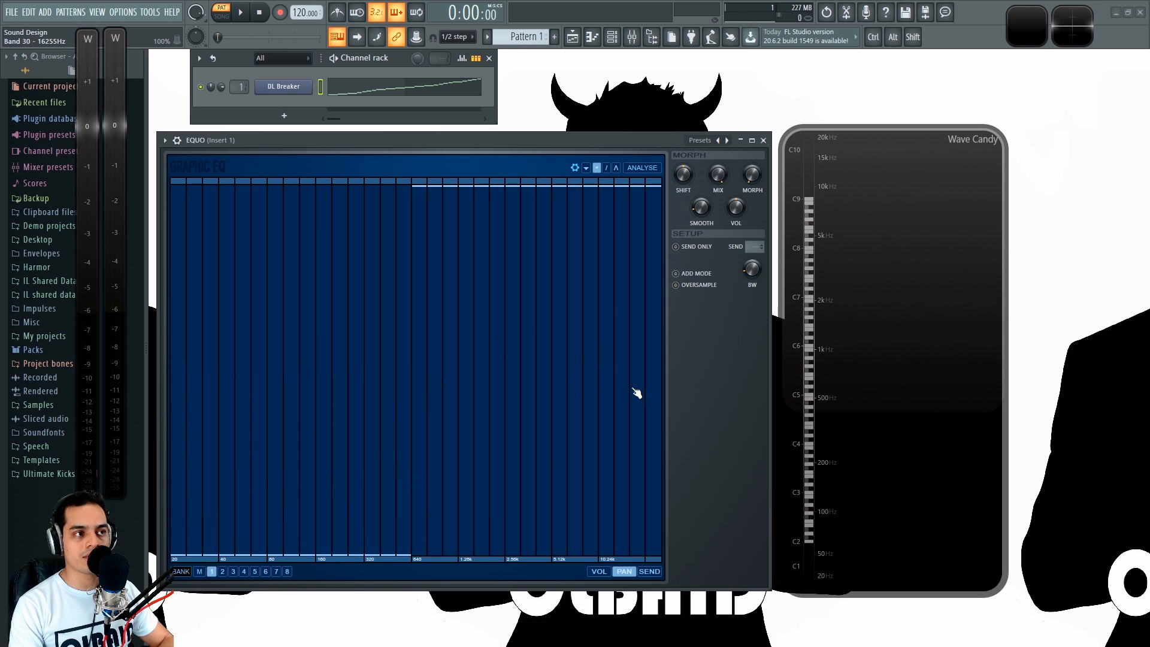
{"action": "key", "text": "z"}
{"action": "key", "text": "z"}
{"action": "key", "text": "z"}
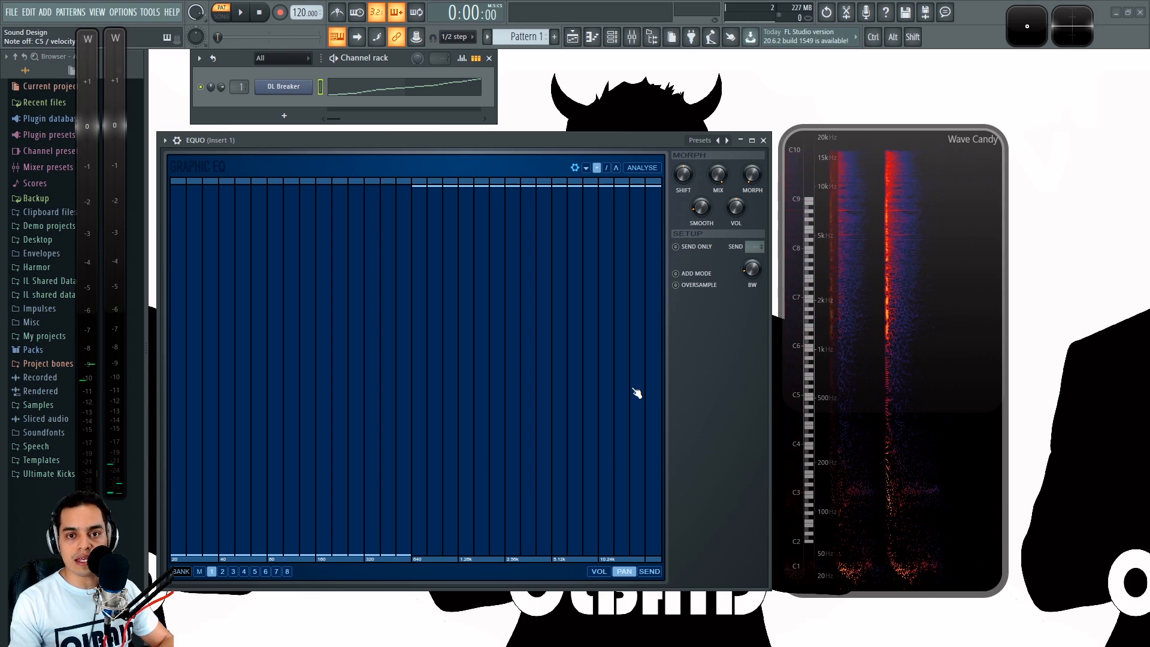
{"action": "key", "text": "z"}
{"action": "key", "text": "z"}
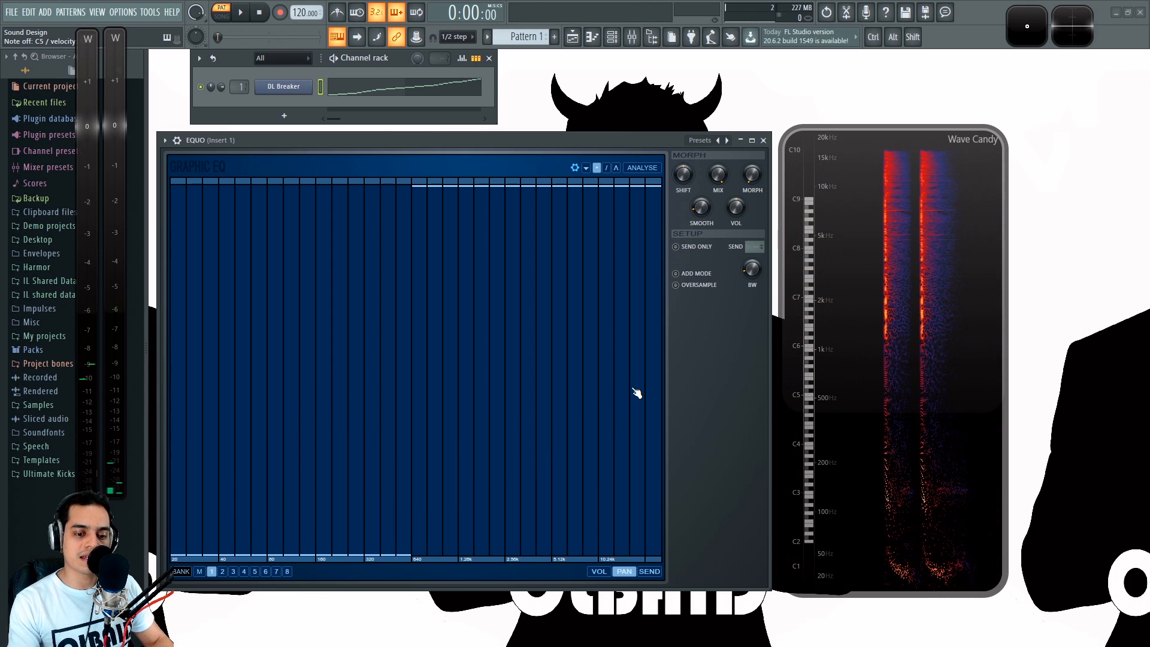
{"action": "key", "text": "z"}
{"action": "key", "text": "z"}
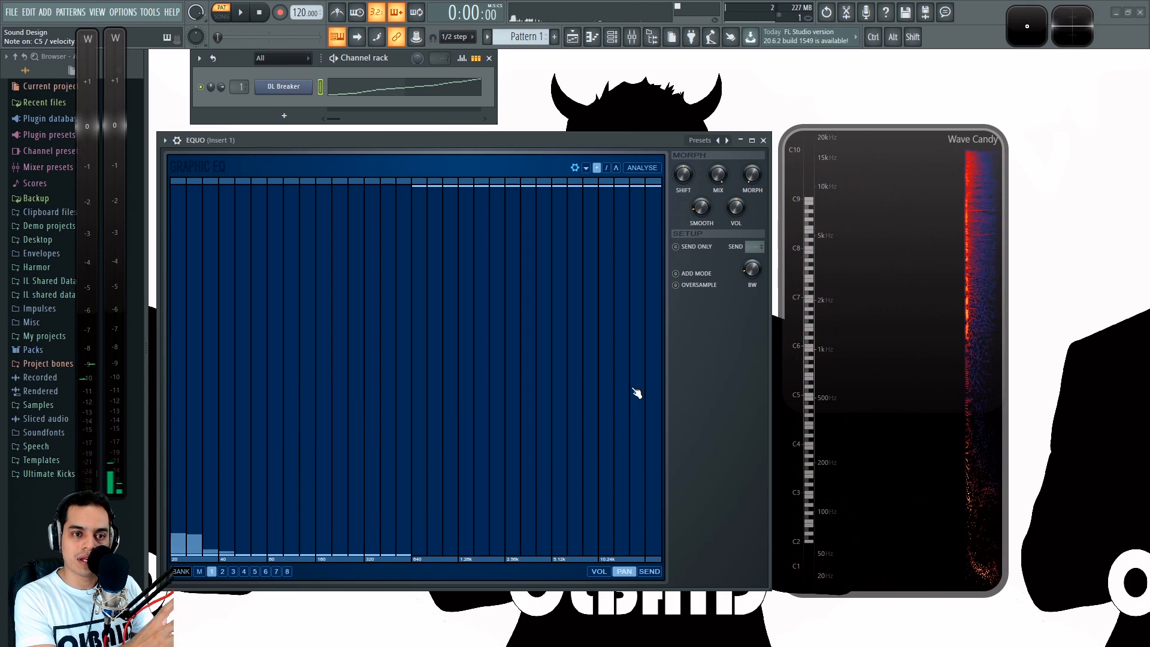
{"action": "key", "text": "z"}
{"action": "key", "text": "z"}
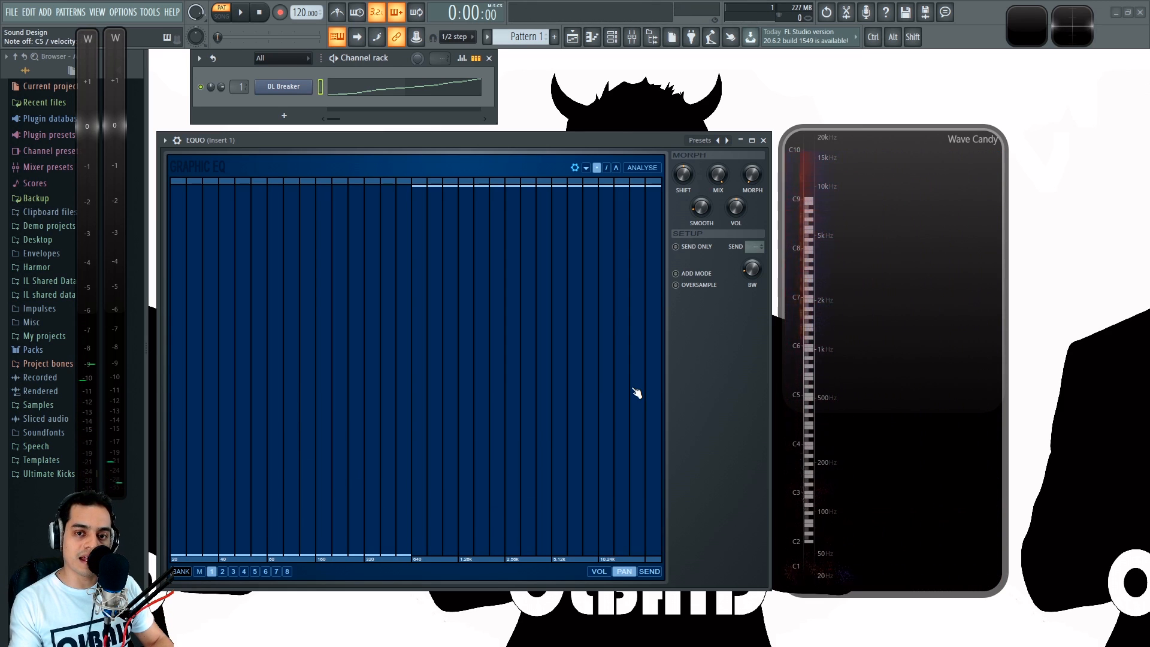
{"action": "key", "text": "z"}
{"action": "key", "text": "z"}
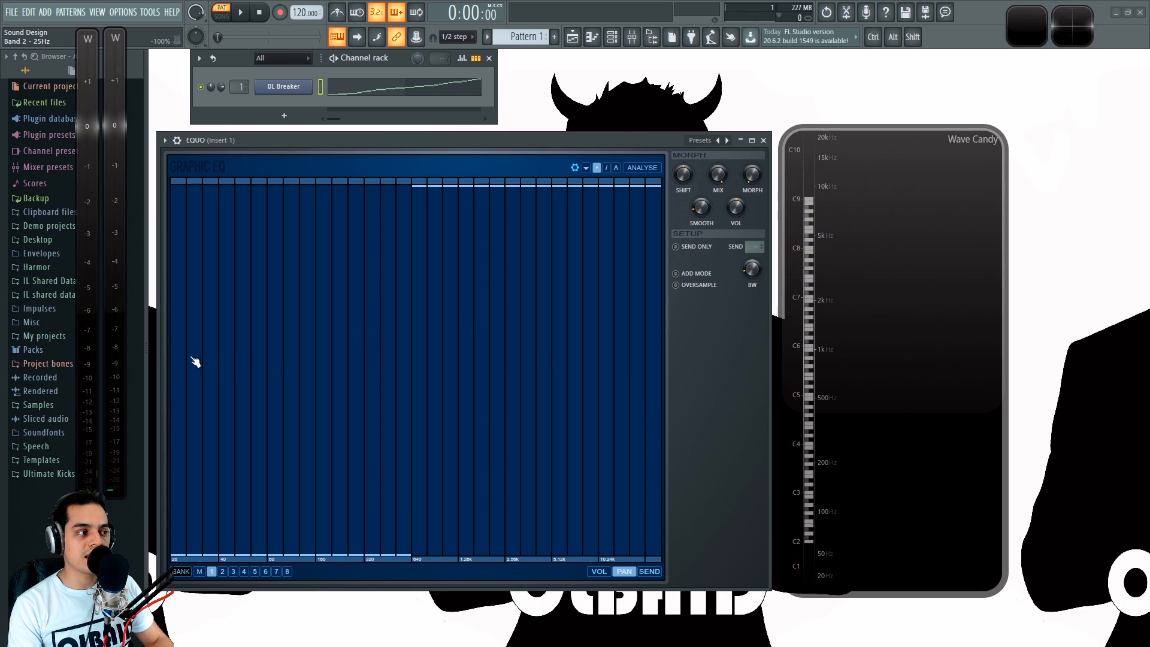
- Draw the panning of all EQUO bands back near the centre, at about 11%
{"action": "mouse_move", "coordinate": [169, 352]}
{"action": "left_mouse_down"}
{"action": "mouse_move", "coordinate": [653, 362]}
{"action": "mouse_move", "coordinate": [412, 355]}
{"action": "mouse_move", "coordinate": [640, 355]}
{"action": "left_mouse_up"}
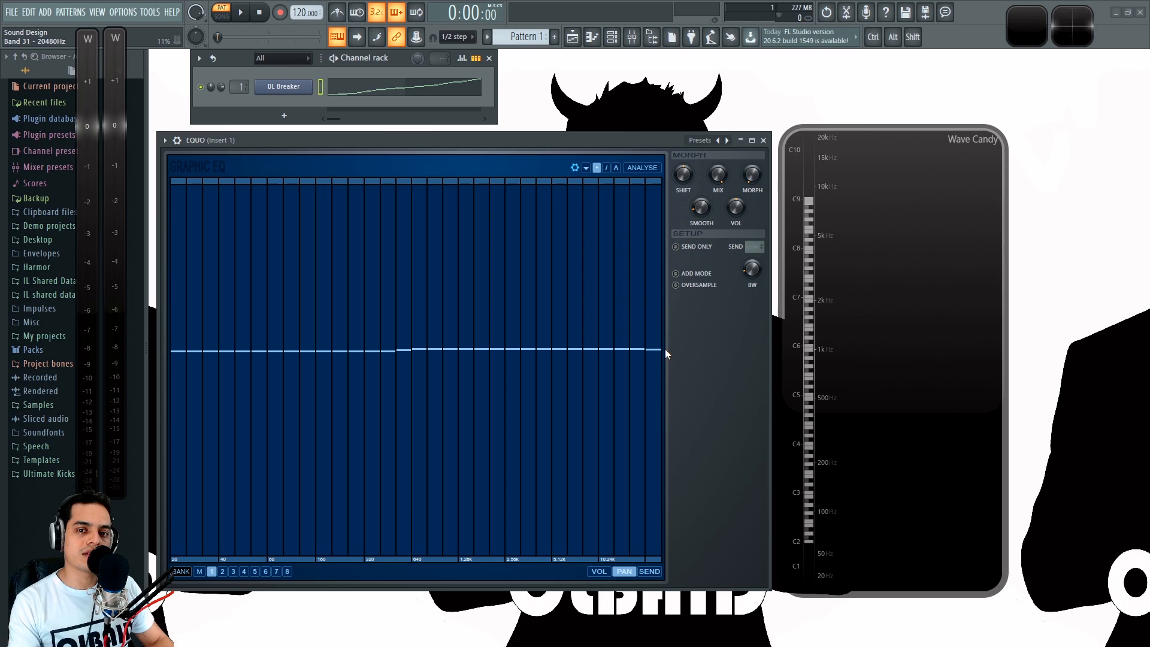
- Switch EQUO to smooth-curve editing, try raising and then lowering the upper bands' panning to about -59% at 1613 Hz, and preview playback
{"action": "left_click", "coordinate": [616, 168]}
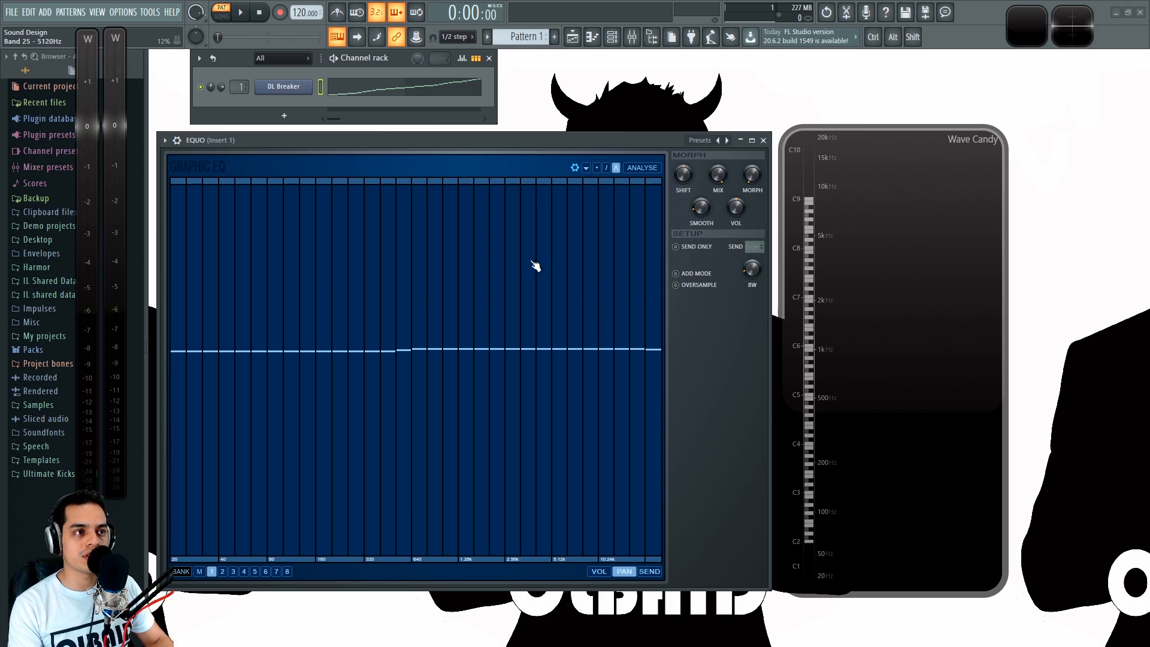
{"action": "left_click_drag", "start_coordinate": [411, 236], "coordinate": [656, 245]}
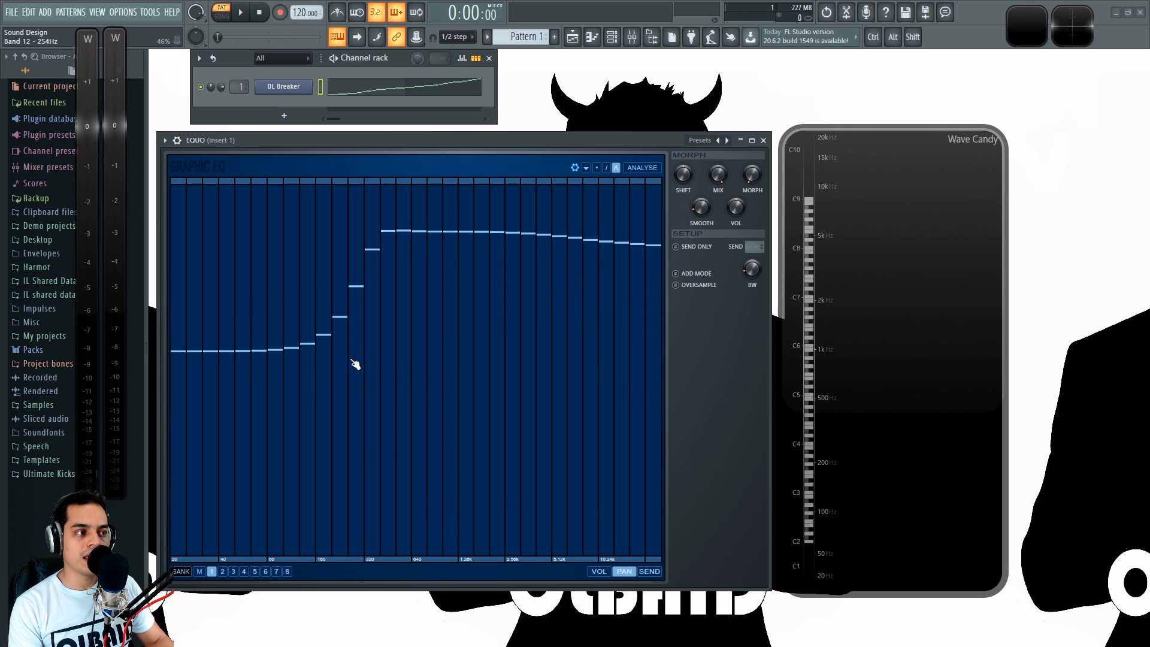
{"action": "mouse_move", "coordinate": [268, 352]}
{"action": "left_mouse_down"}
{"action": "mouse_move", "coordinate": [451, 475]}
{"action": "mouse_move", "coordinate": [647, 521]}
{"action": "mouse_move", "coordinate": [658, 492]}
{"action": "left_mouse_up"}
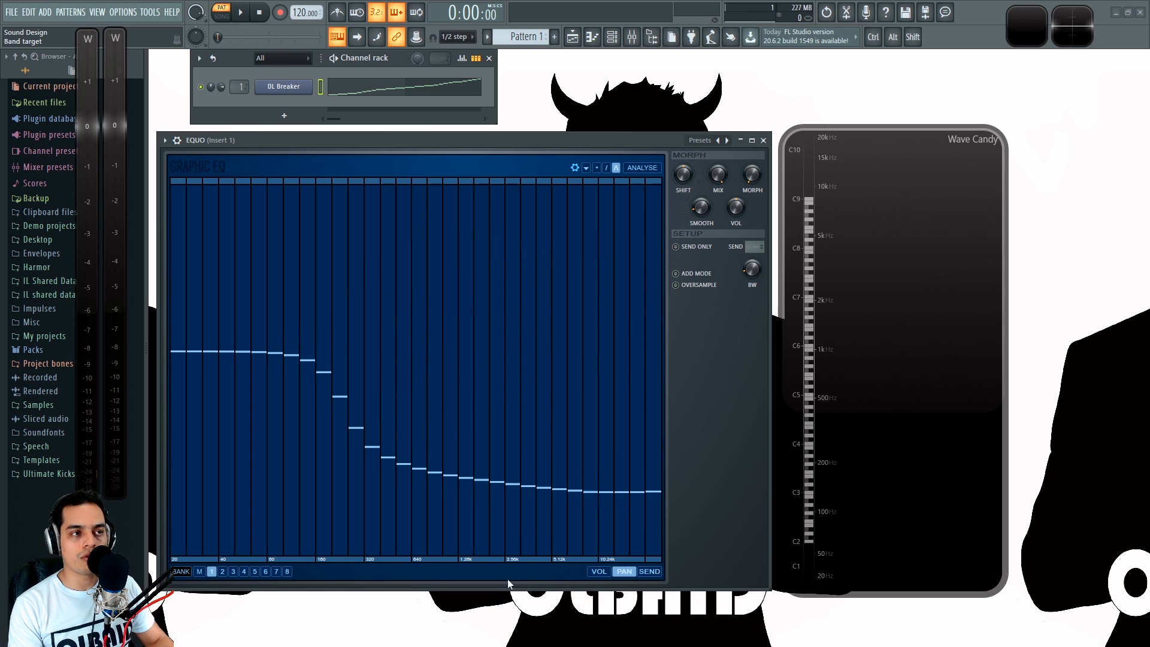
{"action": "key", "text": "space"}
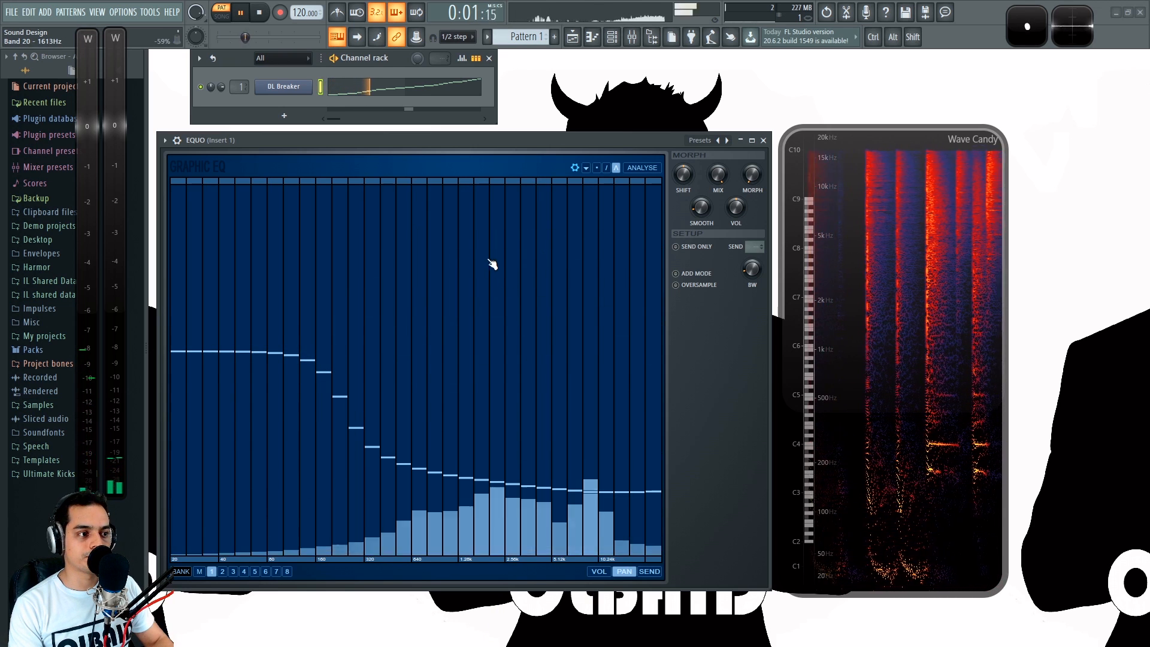
{"action": "key", "text": "space"}
- Reset the panning of all EQUO bands to a flat centre line and preview the sample
{"action": "left_click_drag", "start_coordinate": [196, 354], "coordinate": [659, 350]}
{"action": "left_click", "coordinate": [587, 173]}
{"action": "left_click", "coordinate": [599, 190]}
{"action": "key", "text": "space"}
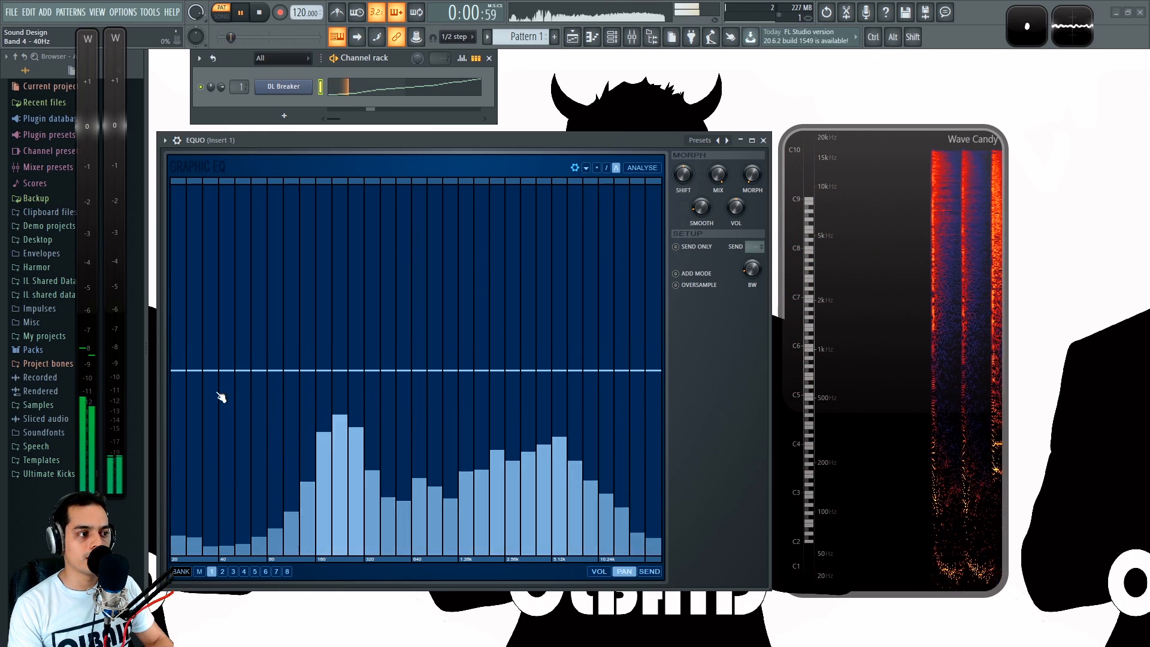
{"action": "key", "text": "space"}
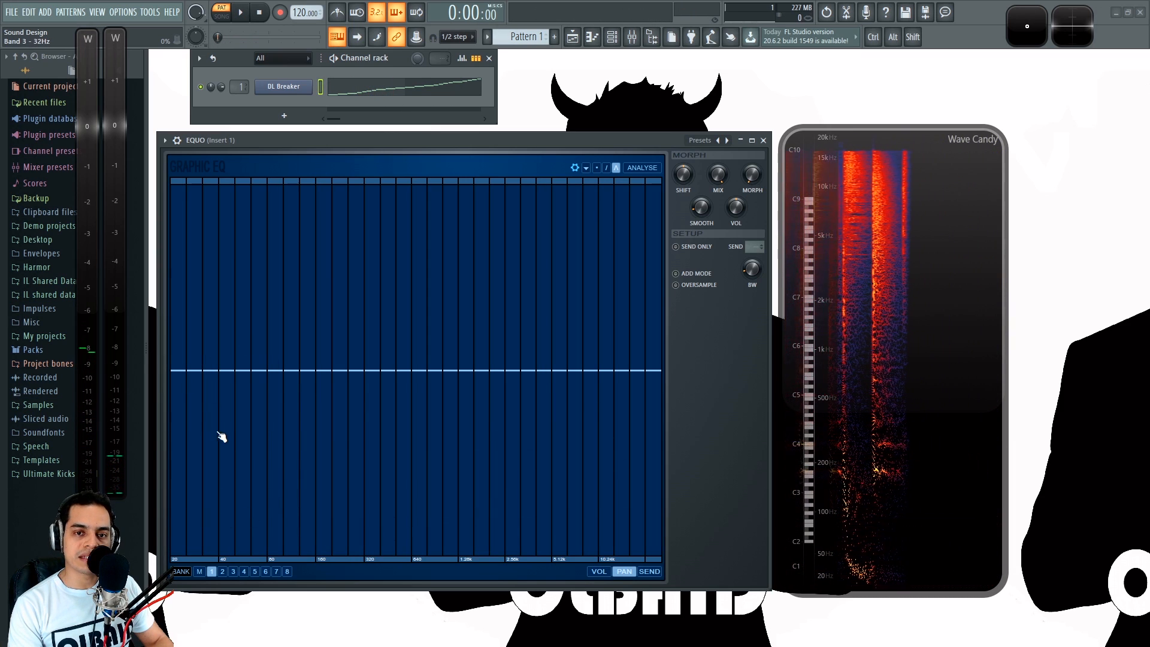
{"action": "key", "text": "z"}
{"action": "key", "text": "z"}
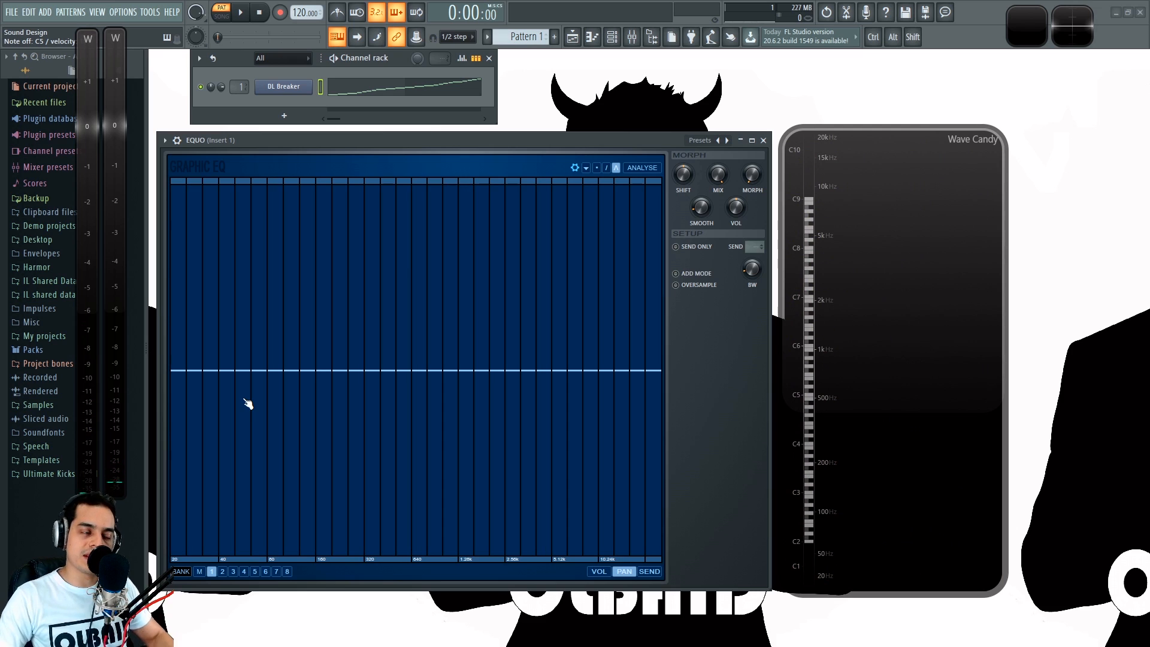
- Switch EQUO to line editing and draw the panning of bands 8 to 13 as a ramp rising to about 62% at 320 Hz
{"action": "left_click", "coordinate": [606, 168]}
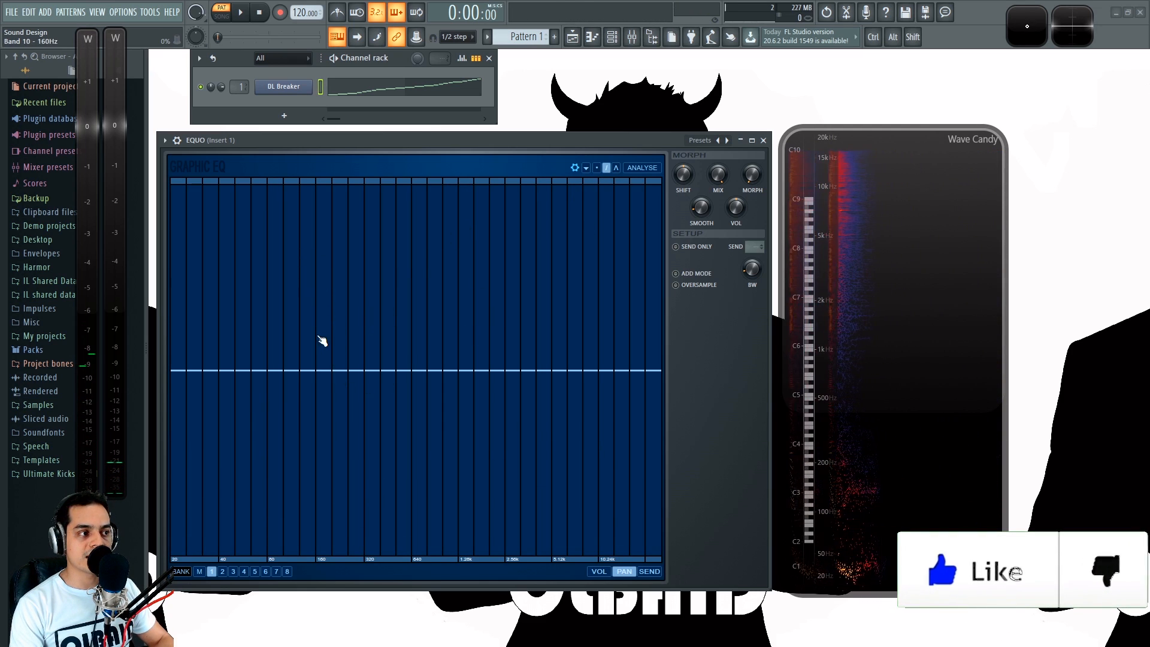
{"action": "left_click", "coordinate": [293, 333]}
{"action": "left_click_drag", "start_coordinate": [306, 334], "coordinate": [365, 331]}
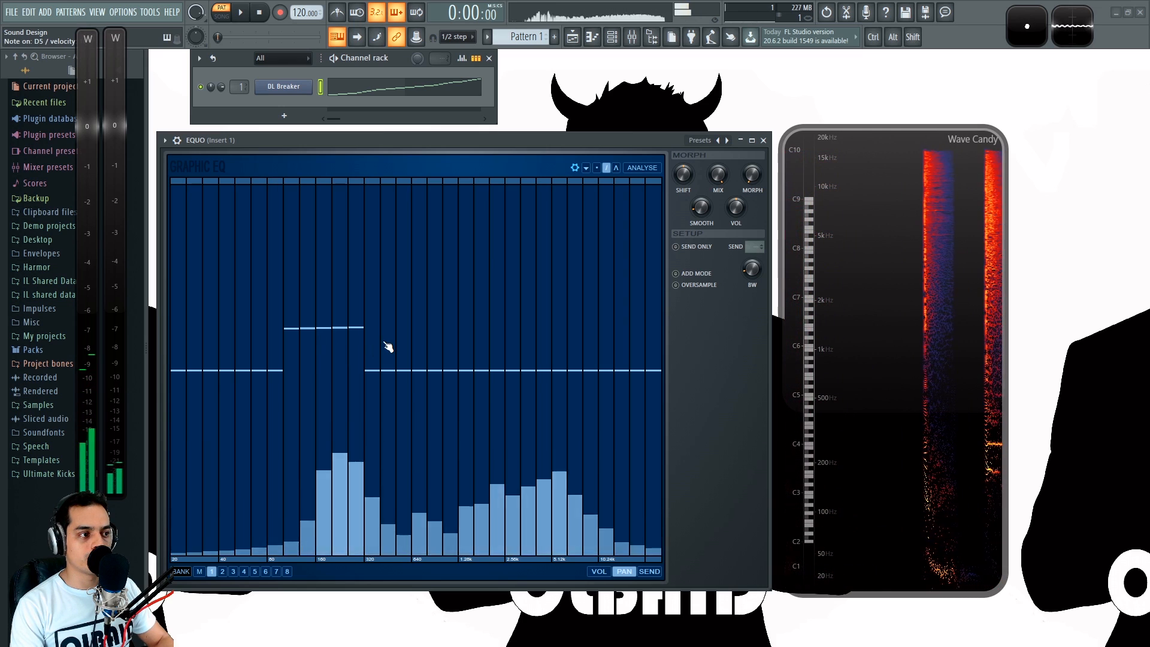
{"action": "left_click", "coordinate": [294, 295]}
{"action": "left_click_drag", "start_coordinate": [296, 302], "coordinate": [378, 256]}
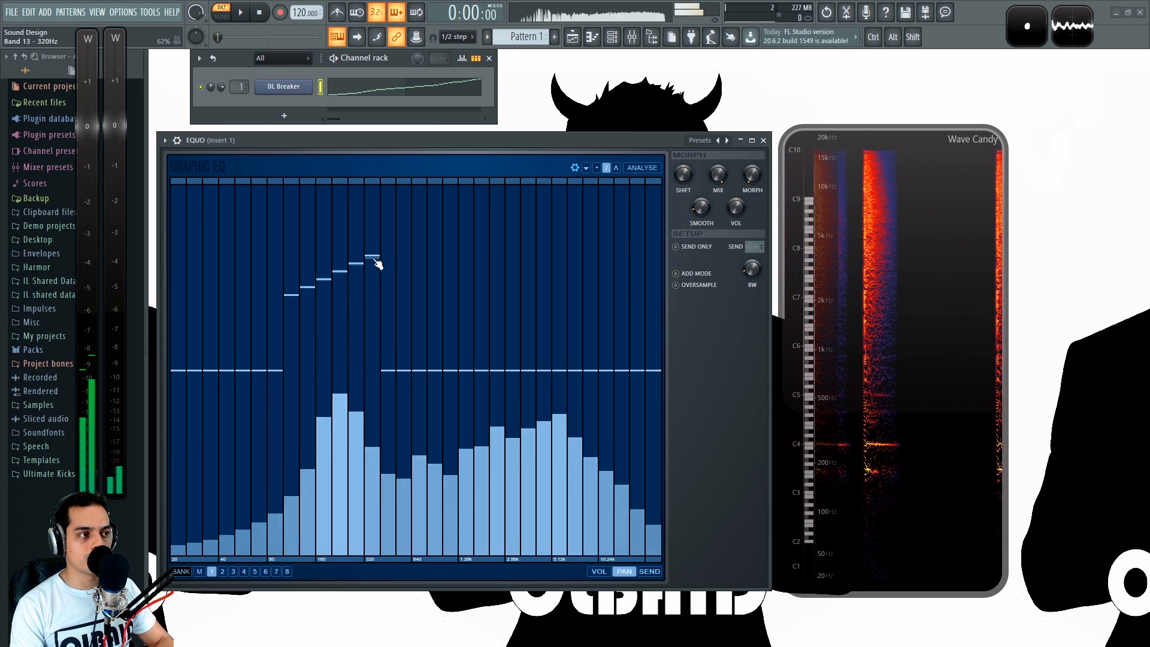
- Scatter the panning of the upper EQUO bands to alternating sides, with bands 18 to 21 below centre and 22 to 24 above, and preview playback
{"action": "mouse_move", "coordinate": [574, 507]}
{"action": "left_mouse_down"}
{"action": "mouse_move", "coordinate": [598, 214]}
{"action": "mouse_move", "coordinate": [629, 532]}
{"action": "mouse_move", "coordinate": [646, 247]}
{"action": "mouse_move", "coordinate": [638, 533]}
{"action": "left_mouse_up"}
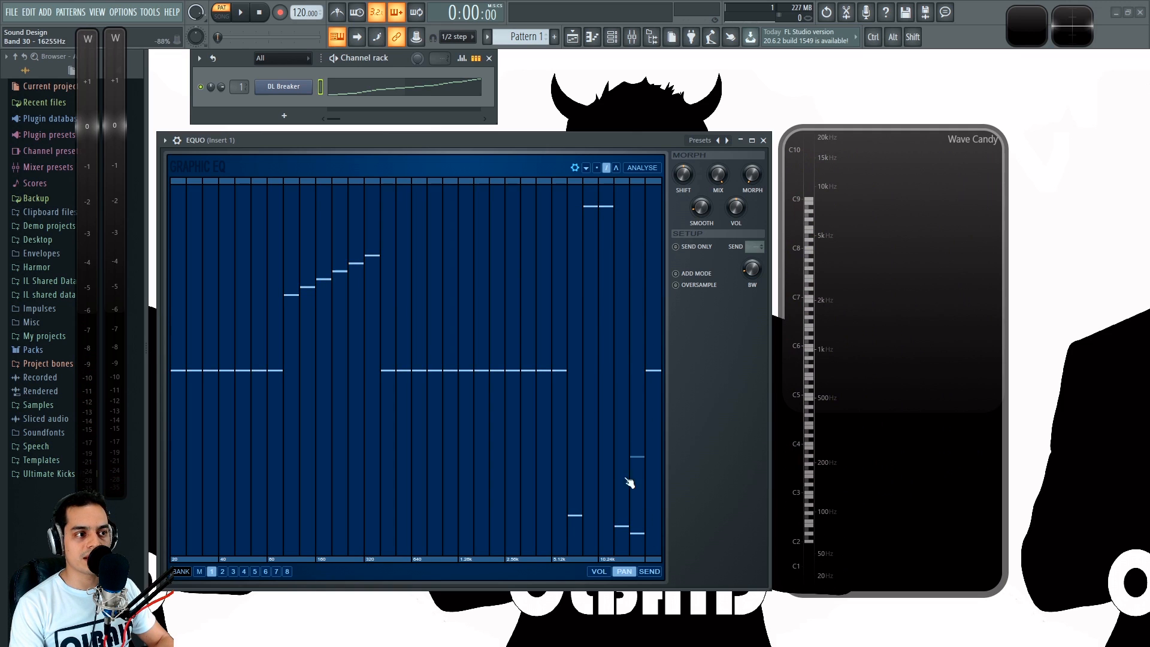
{"action": "left_click_drag", "start_coordinate": [447, 489], "coordinate": [503, 489]}
{"action": "left_click_drag", "start_coordinate": [511, 273], "coordinate": [544, 267]}
{"action": "key", "text": "space"}
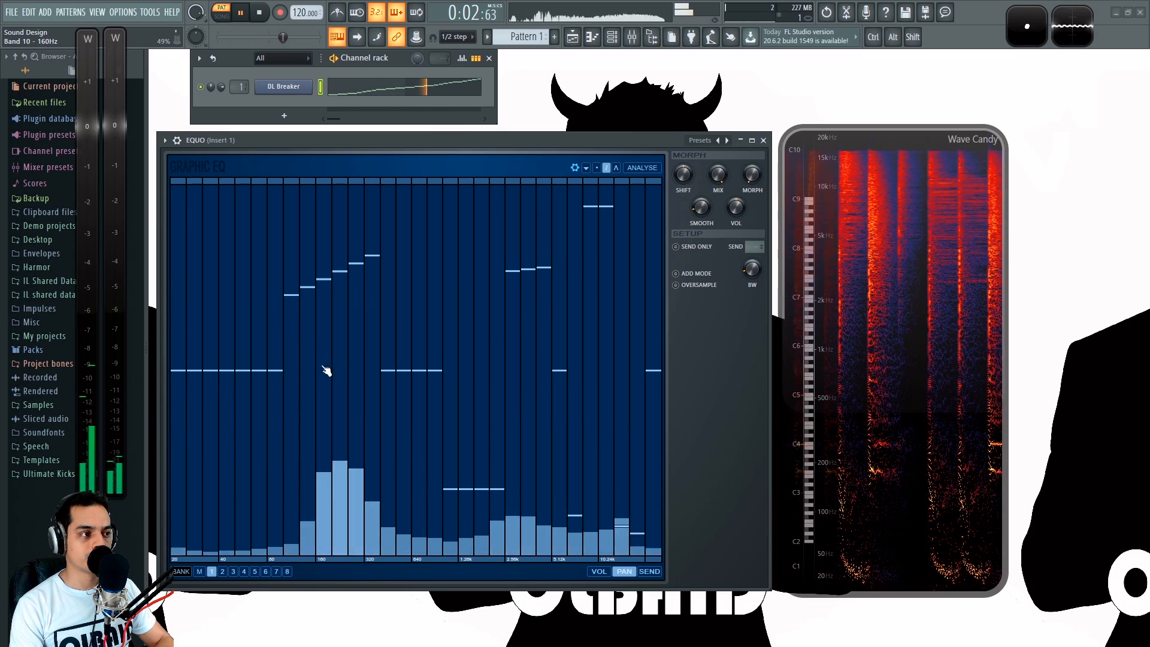
{"action": "key", "text": "space"}
- Draw the panning of all EQUO bands back to a line near the centre and preview playback
{"action": "left_click_drag", "start_coordinate": [289, 375], "coordinate": [677, 377]}
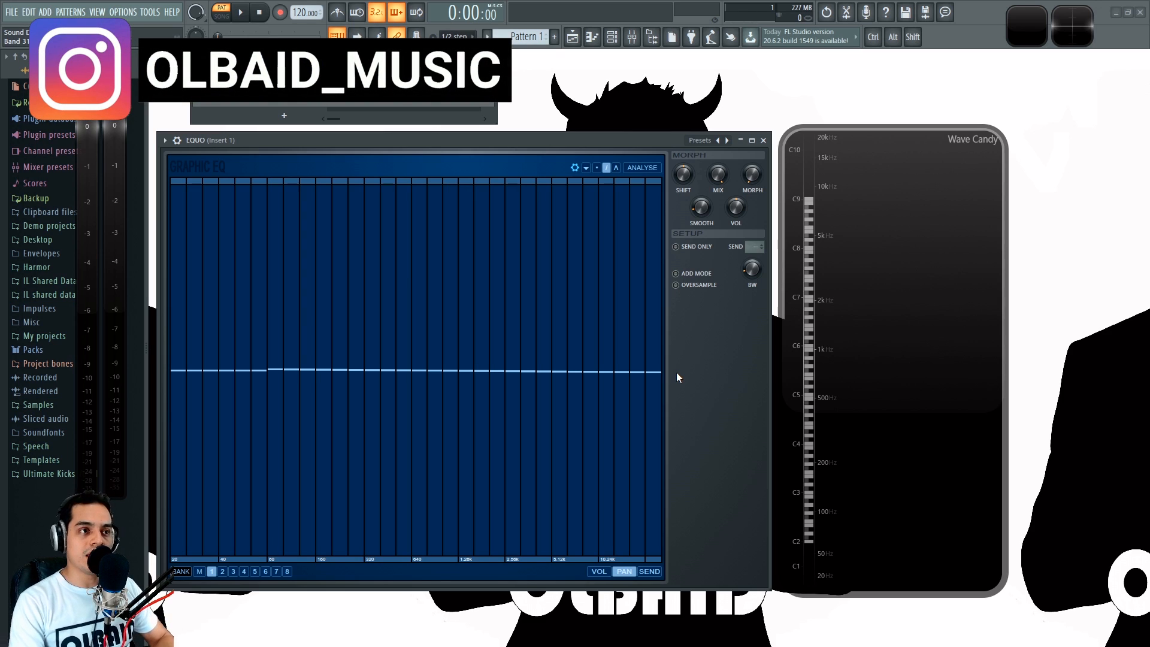
{"action": "left_click_drag", "start_coordinate": [270, 371], "coordinate": [667, 378]}
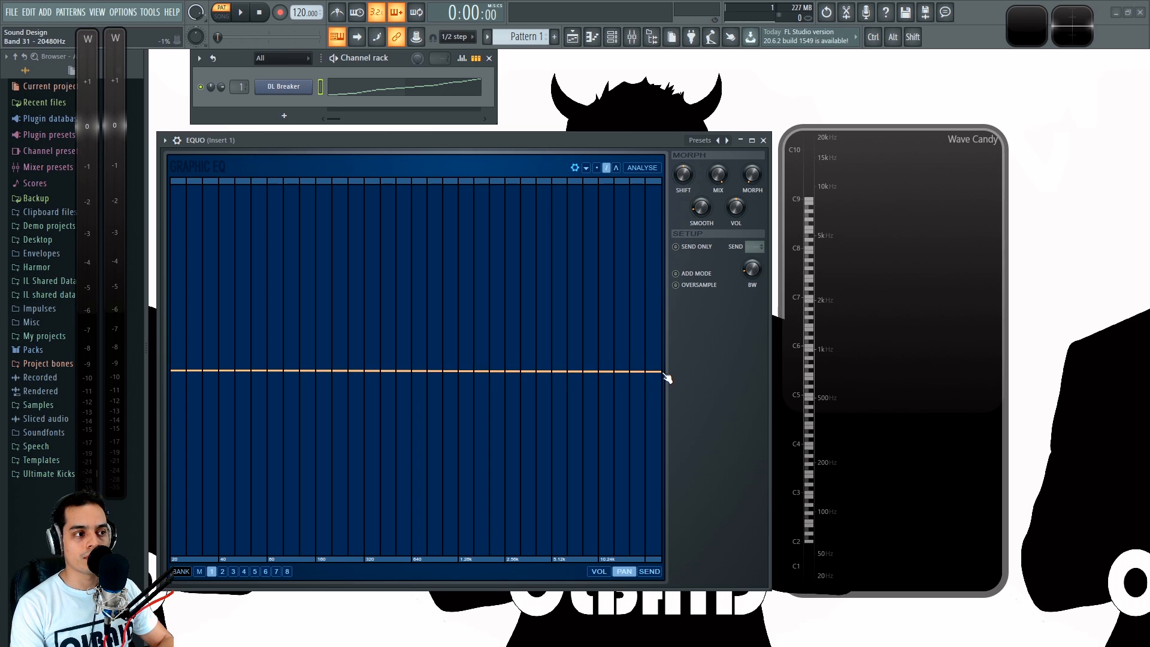
{"action": "key", "text": "space"}
{"action": "key", "text": "space"}
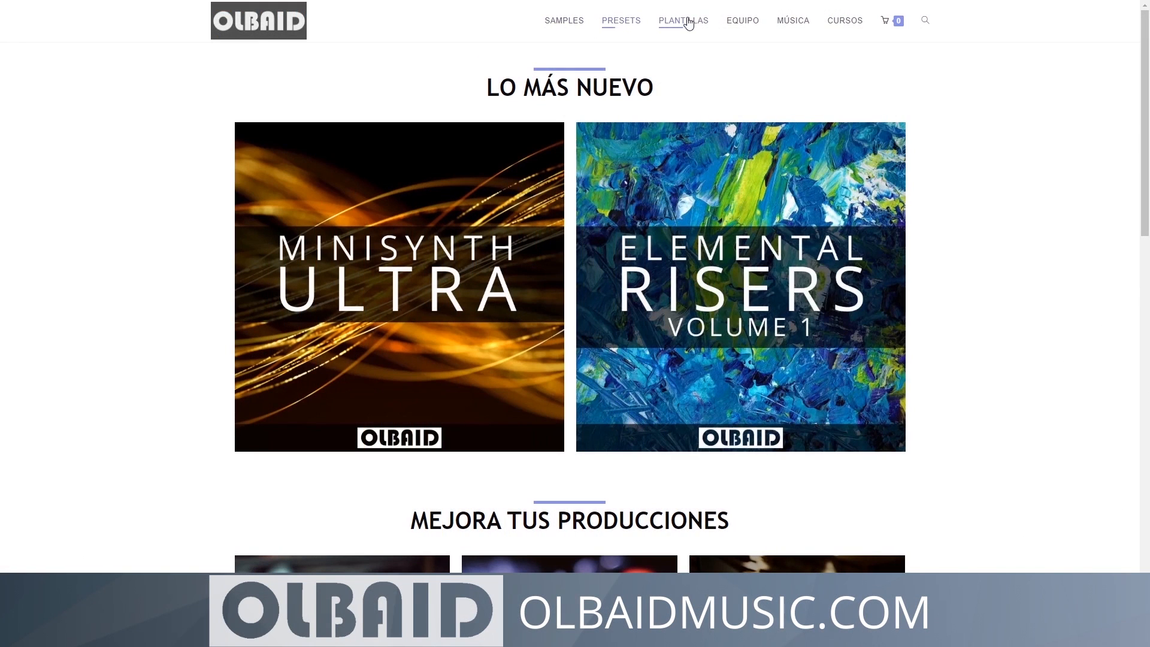
{"action": "scroll", "coordinate": [957, 136], "scroll_direction": "down", "scroll_amount": 5}
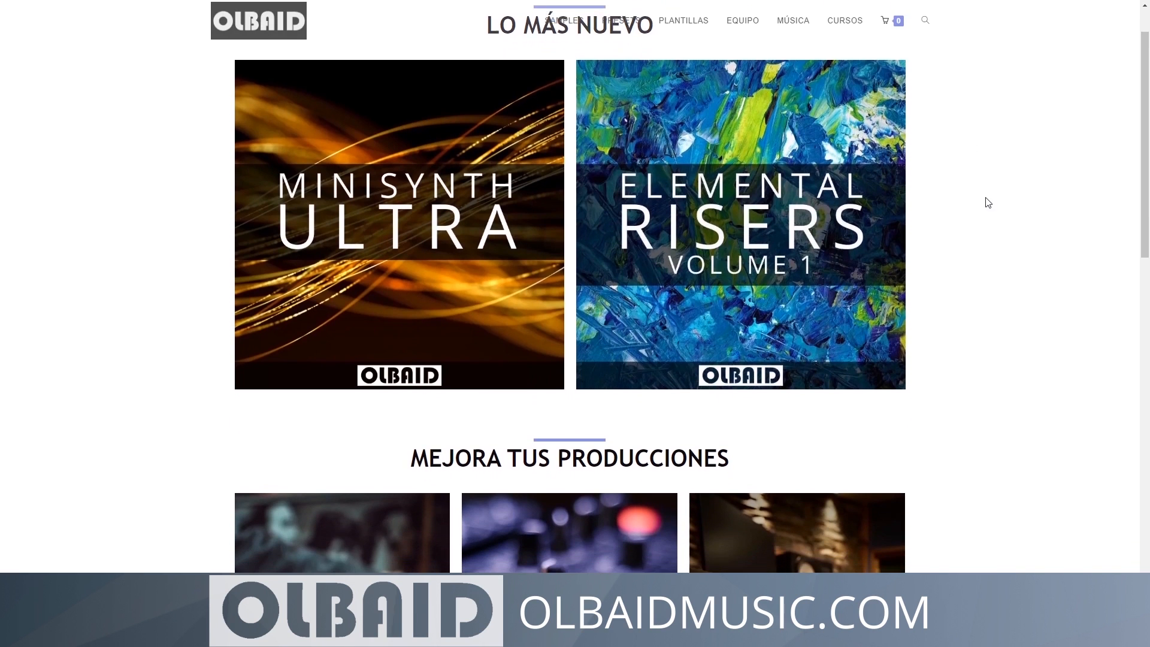
{"action": "scroll", "coordinate": [985, 271], "scroll_direction": "down", "scroll_amount": 7}
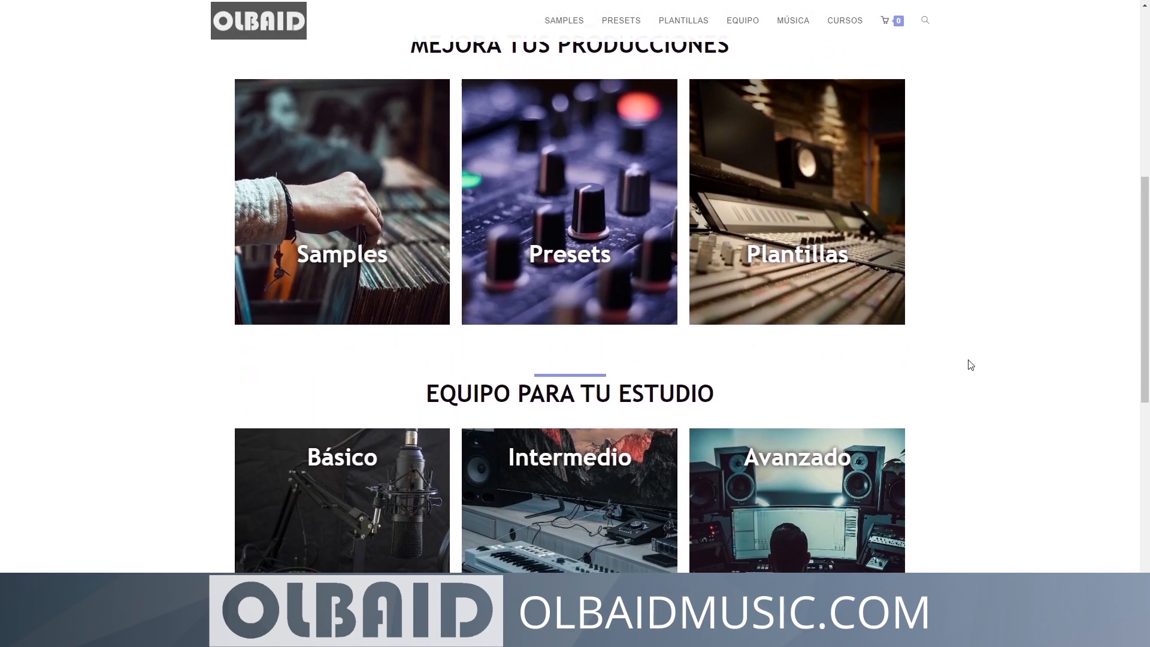